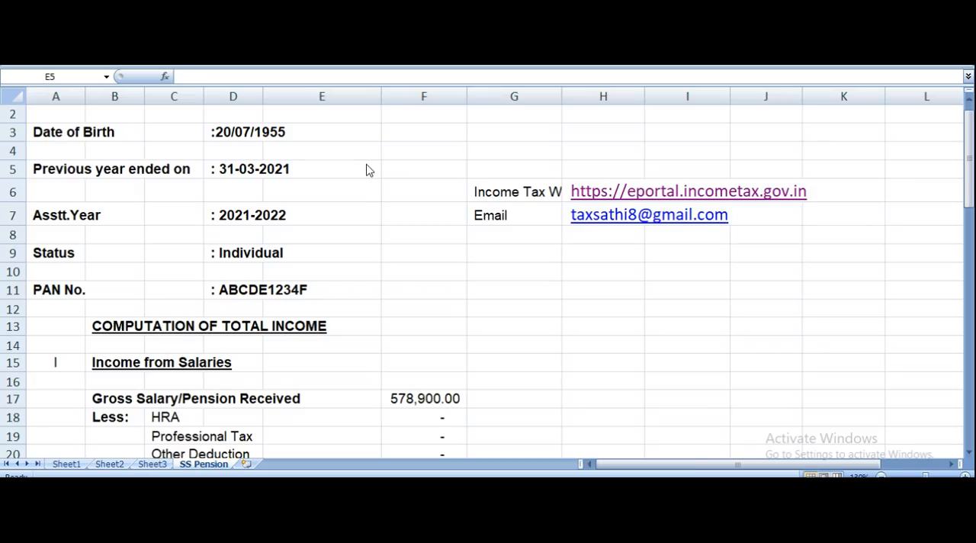
Check the income tax website link and e-mail entries beside the assessee details on the SS Pension sheet.
left_click(366, 169)
key("Up")
key("Up")
key("Up")
key("Up")
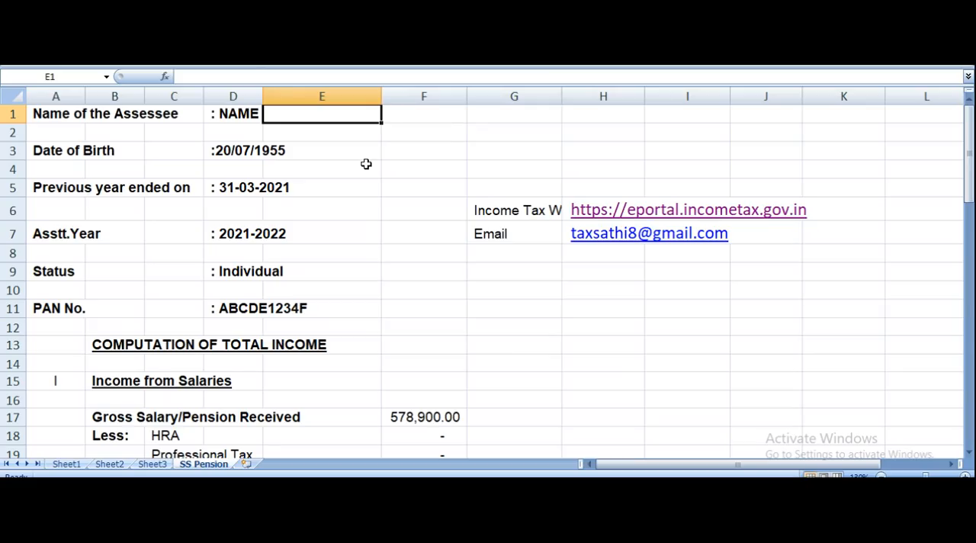
key("Down")
key("Down")
key("Down")
key("Down")
key("Down")
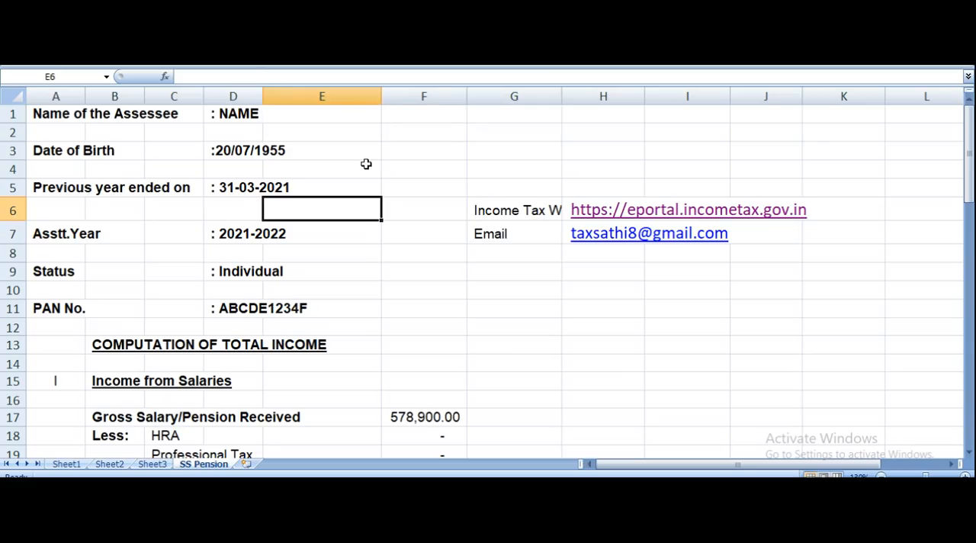
key("Right")
key("Right")
key("Down")
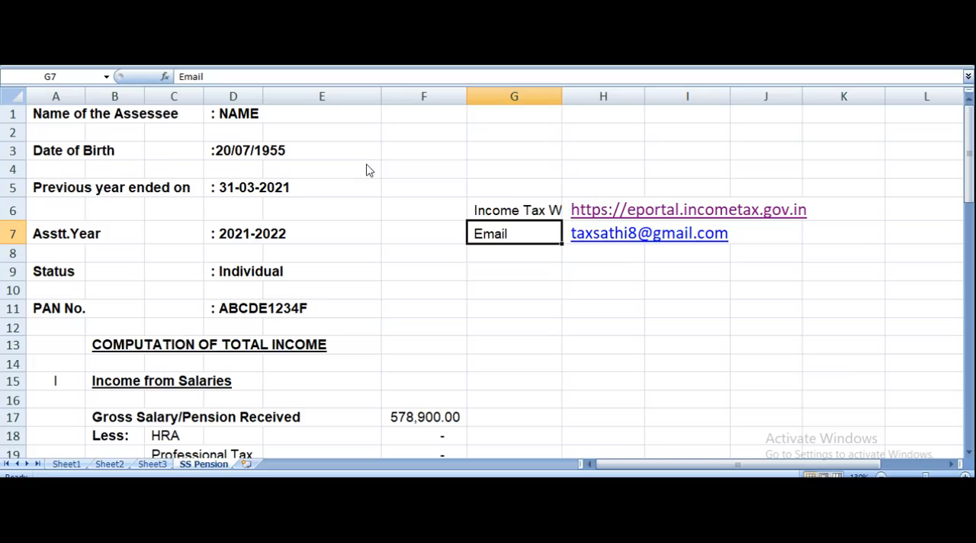
key("Up")
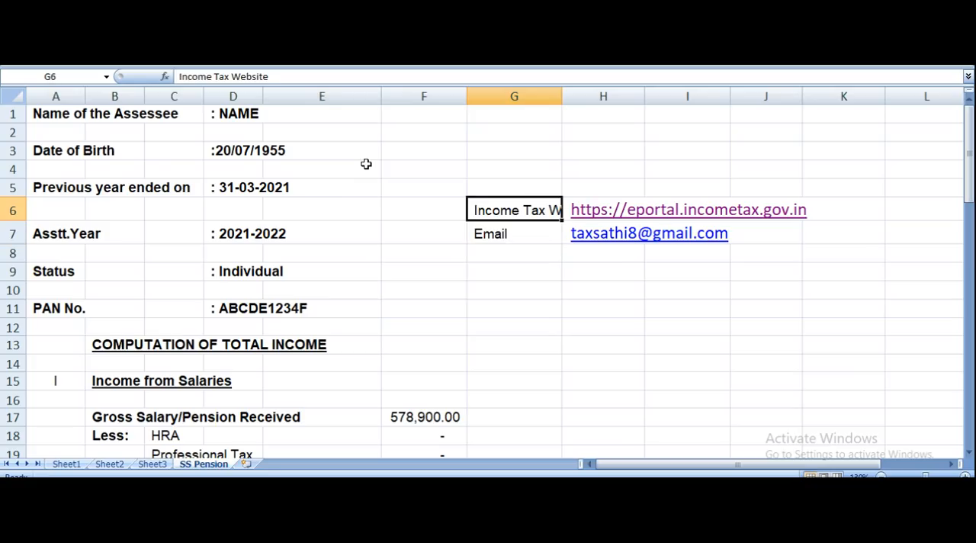
key("Right")
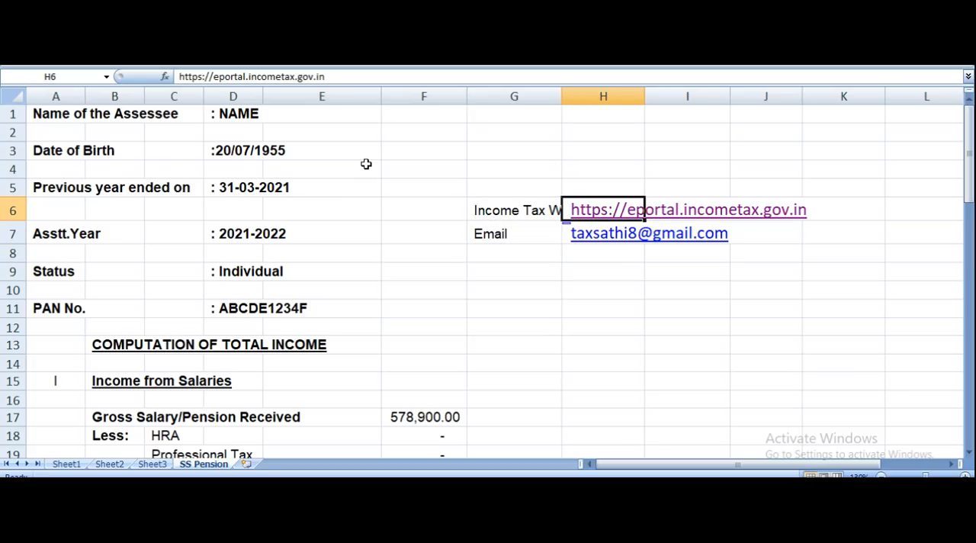
Review the assessee's name, date of birth, previous year, assessment year, status and PAN entries.
key("Left")
key("Left")
key("Left")
key("Left")
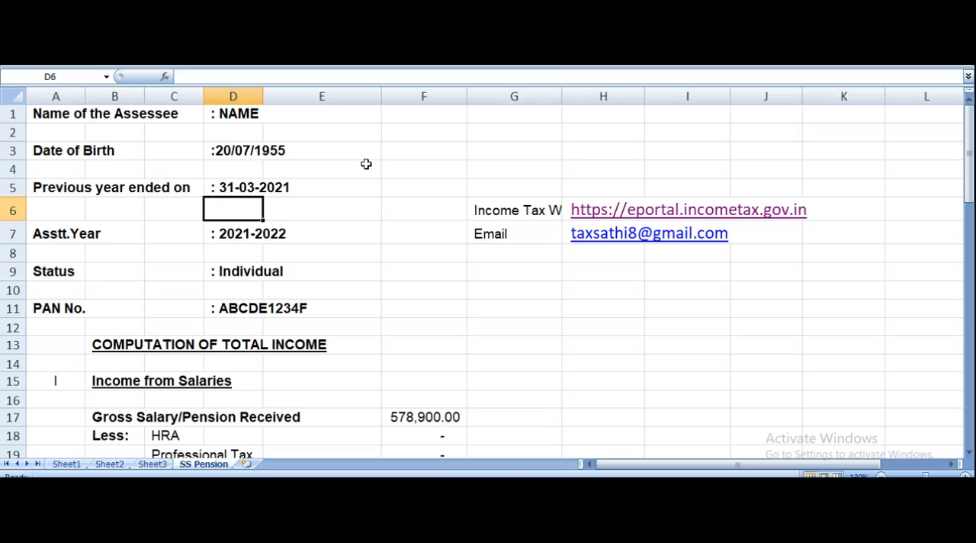
key("Up")
key("Up")
key("Up")
key("Up")
key("Up")
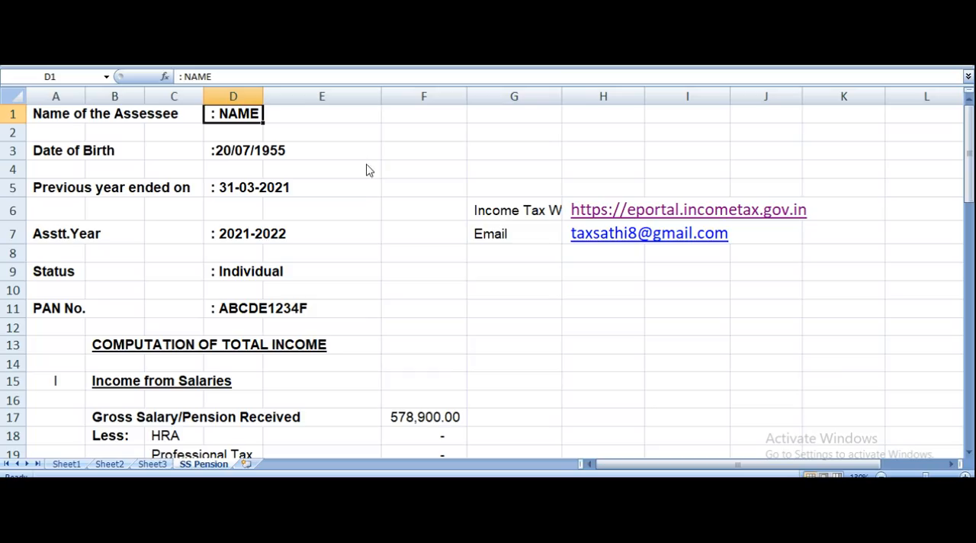
key("Down")
key("Down")
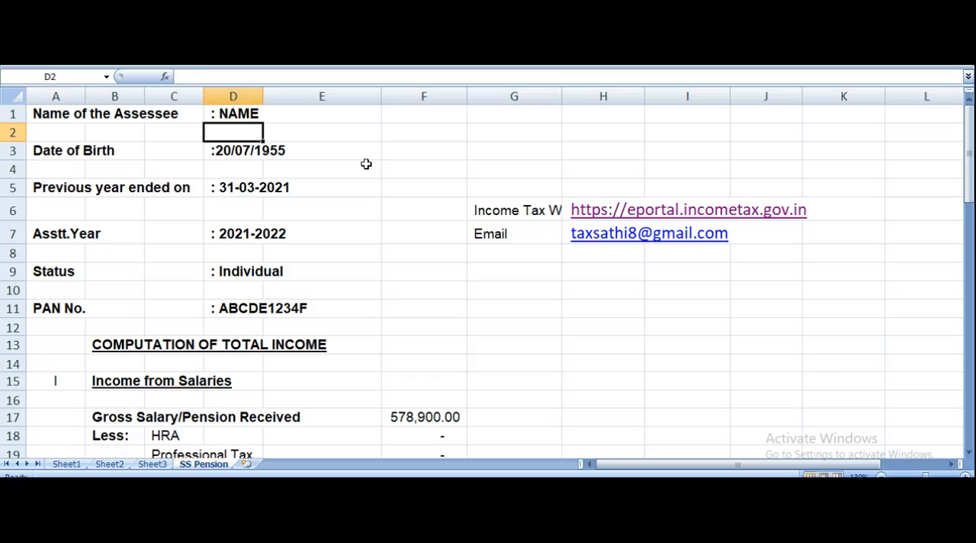
key("Down")
key("Down")
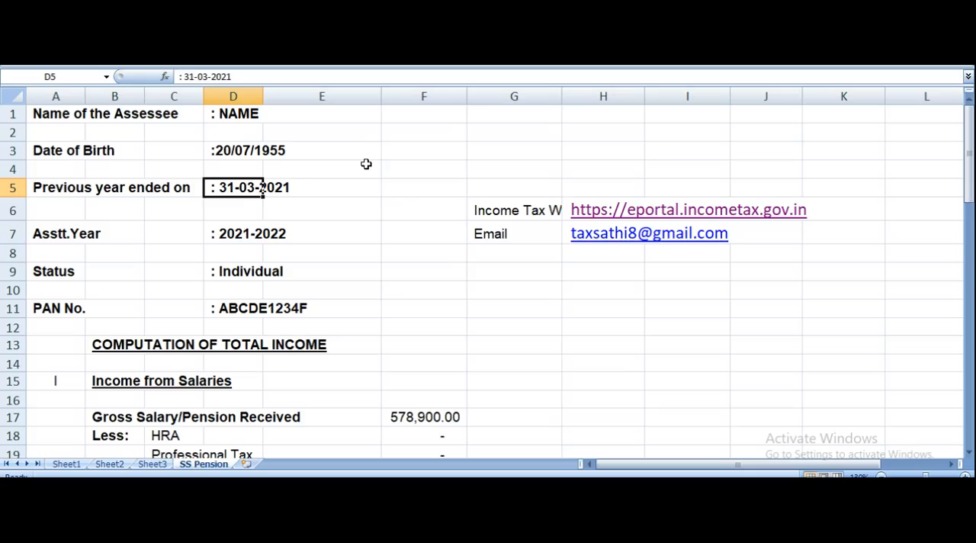
key("Down")
key("Down")
key("Down")
key("Down")
key("Down")
key("Down")
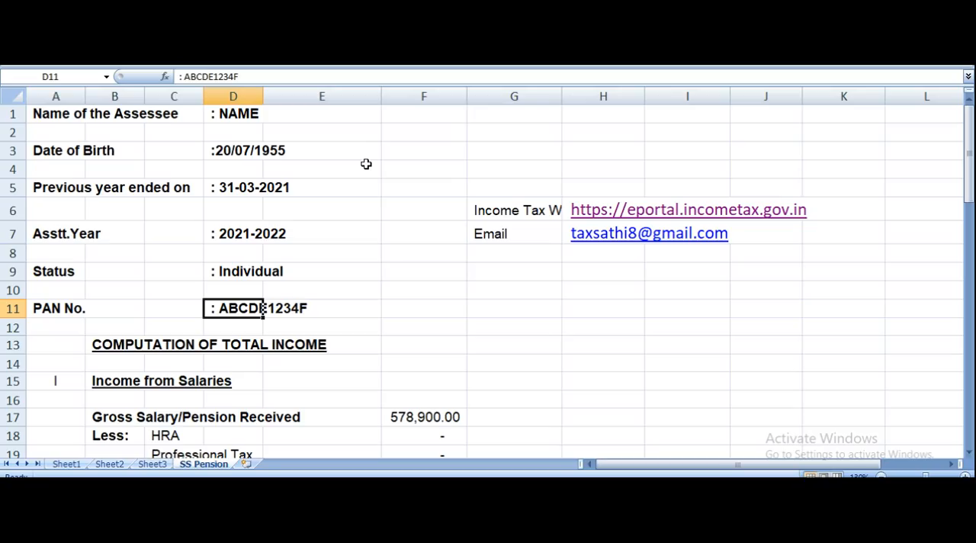
key("Down")
key("Down")
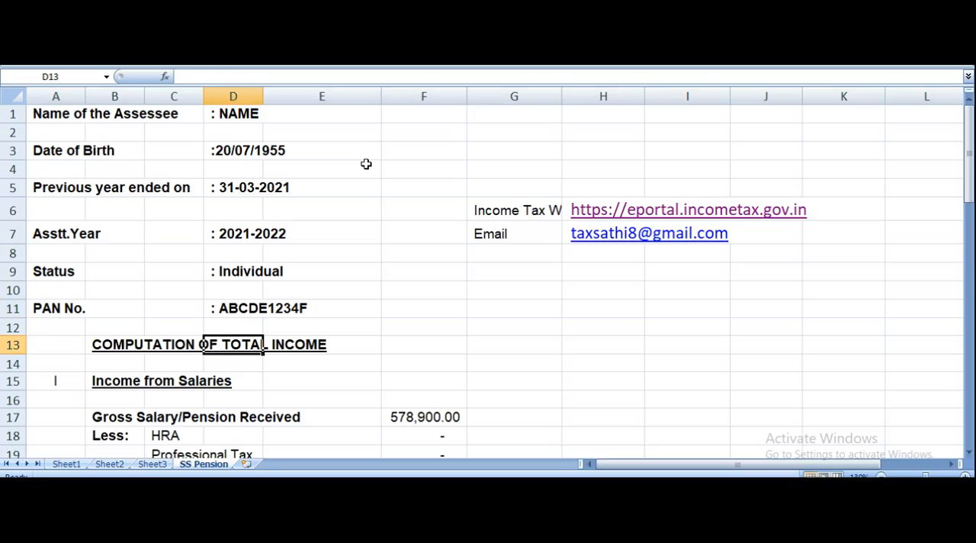
Examine the Gross Salary/Pension Received row and its amount under Income from Salaries.
key("Down")
key("Down")
key("Down")
key("Down")
key("Down")
key("Down")
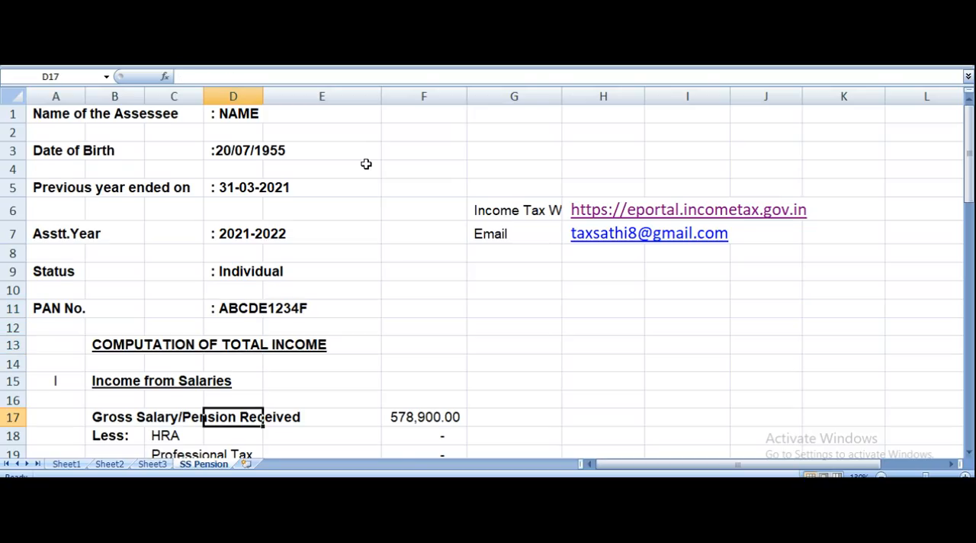
key("Up")
key("Up")
key("Up")
key("Up")
key("Down")
key("Down")
key("Left")
key("Left")
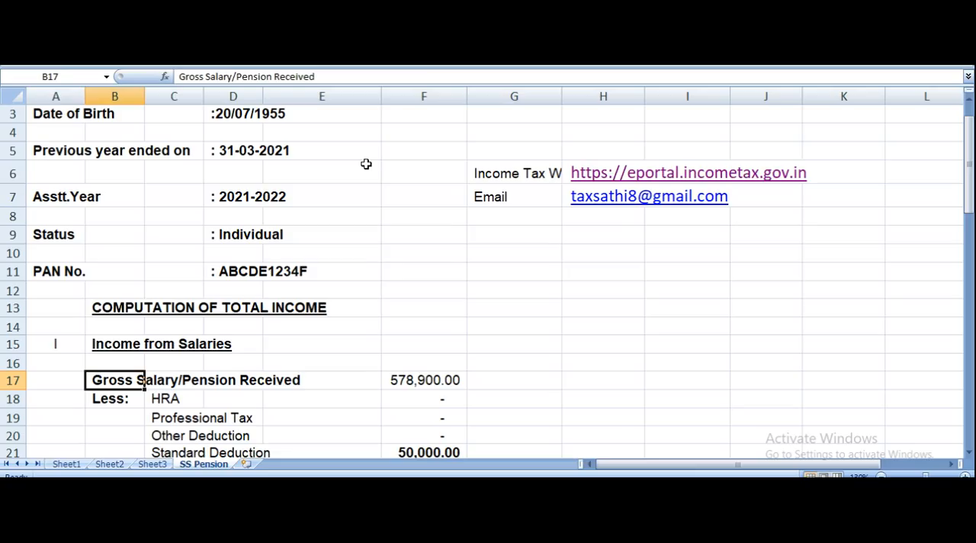
key("Down")
key("Down")
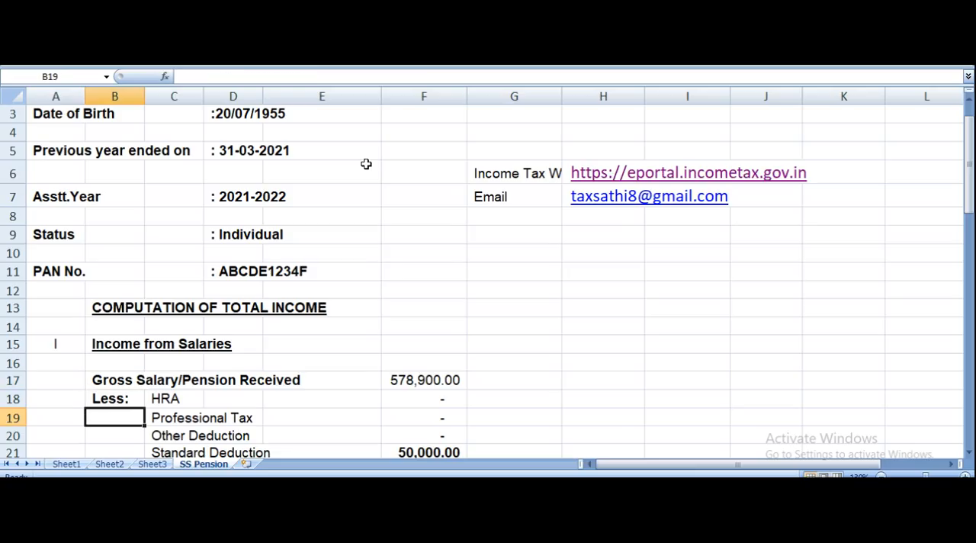
key("Right")
key("Up")
key("Up")
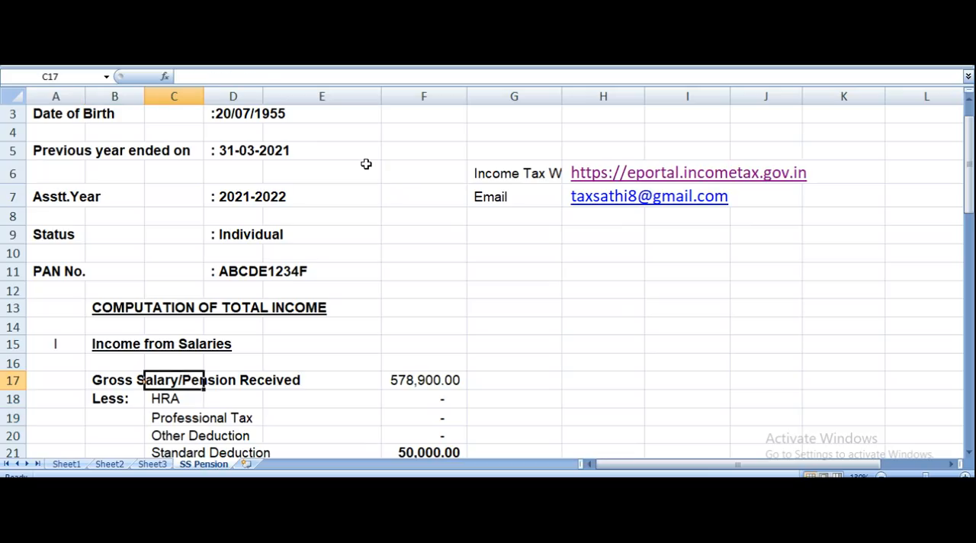
key("Left")
key("Down")
key("Up")
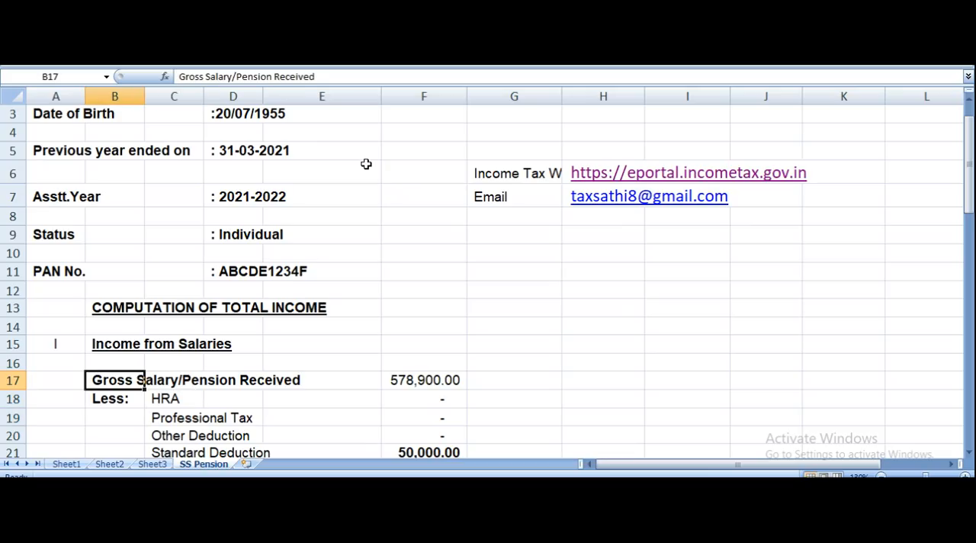
key("Right")
key("Right")
key("Right")
key("Right")
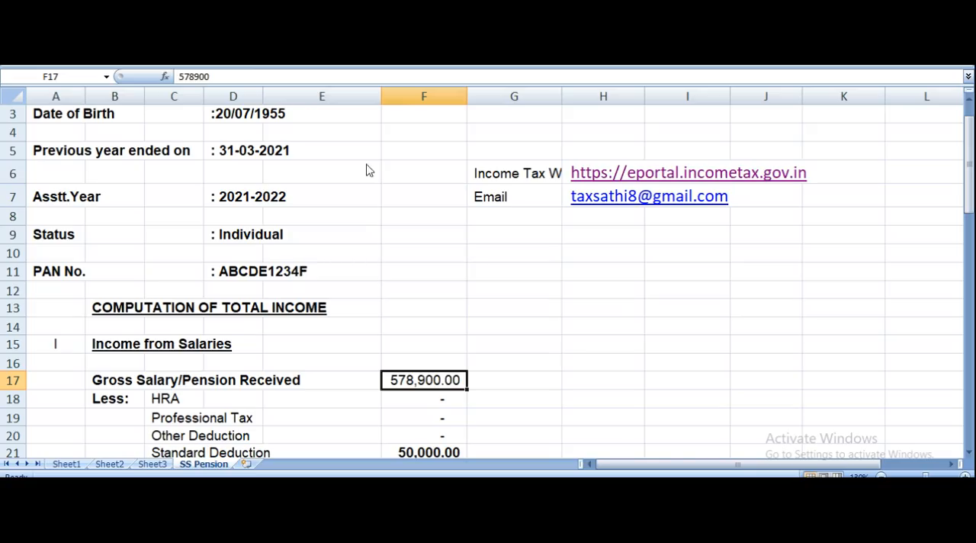
Review the HRA, professional tax, other and standard deduction amounts and the Net Salary Income formula.
key("Down")
key("Down")
key("Down")
key("Down")
key("Up")
key("Up")
key("Up")
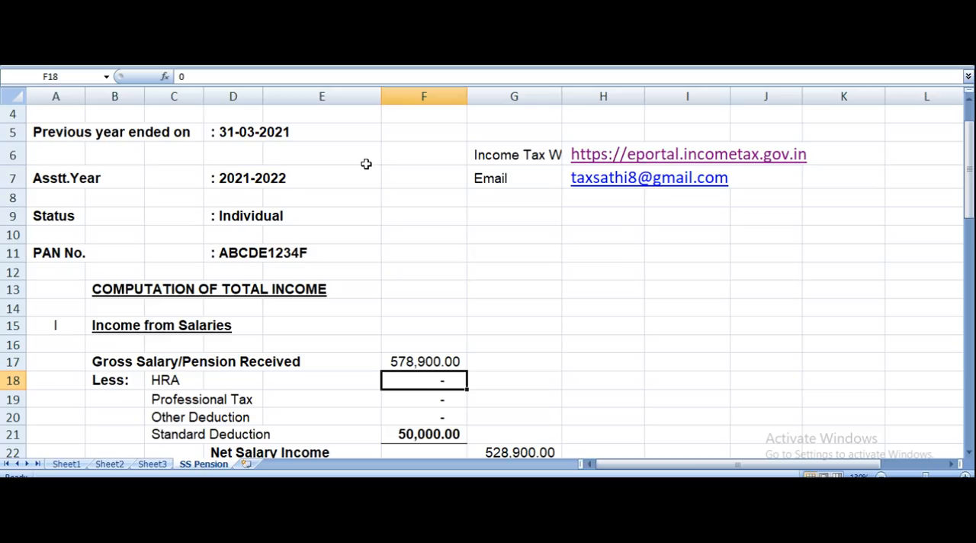
key("Down")
key("Down")
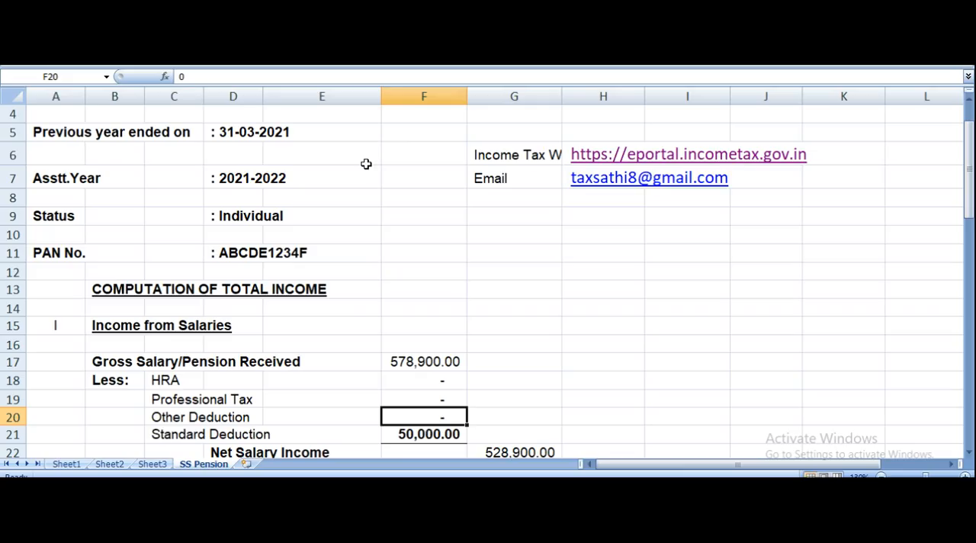
key("Down")
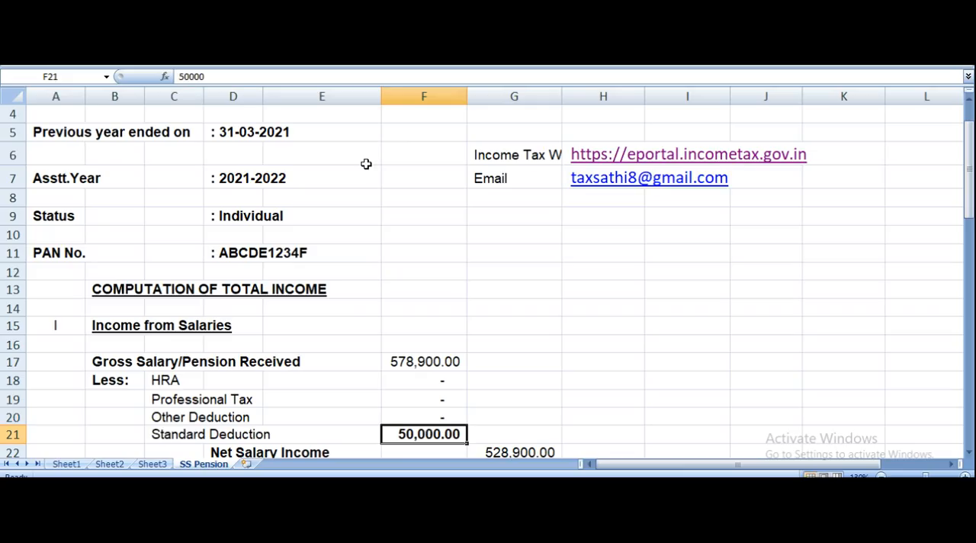
scroll(367, 164, "down", 2)
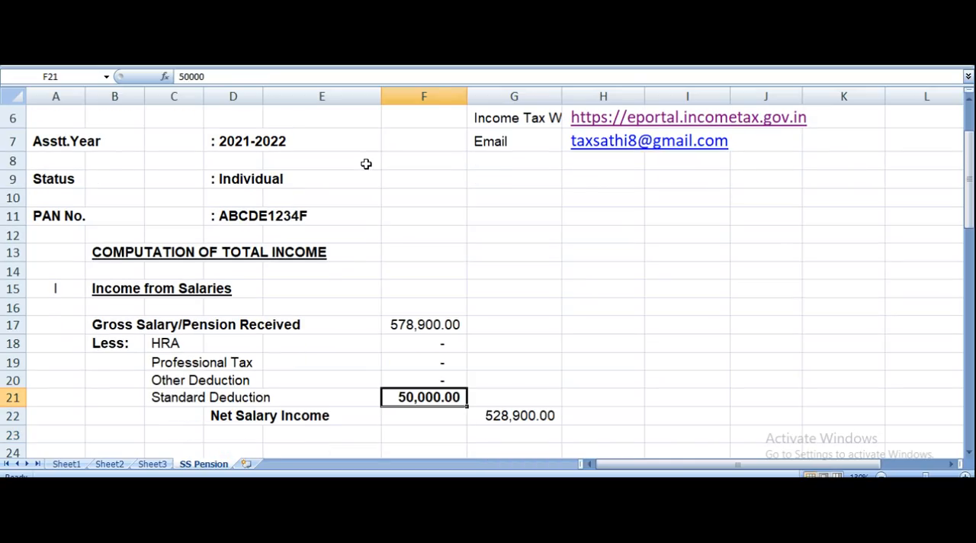
key("Right")
key("Down")
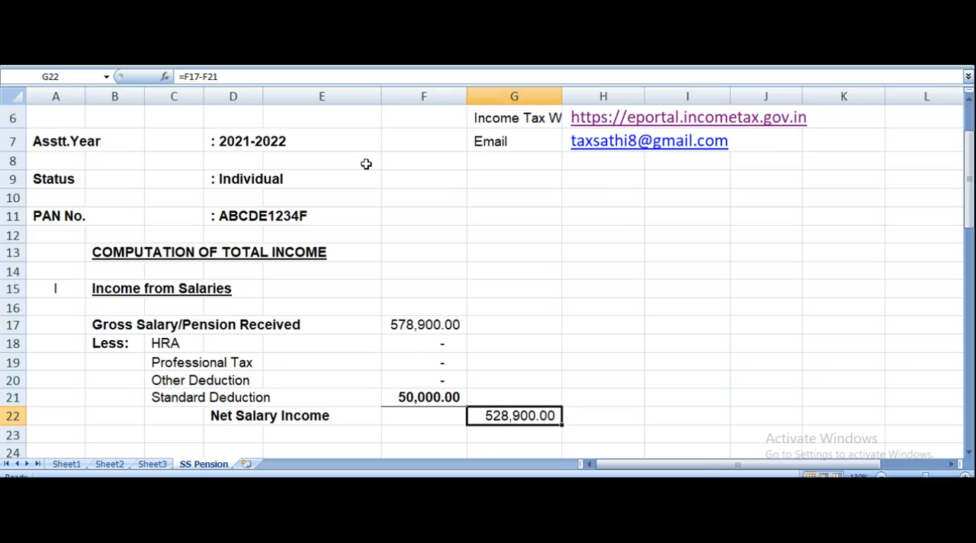
Examine the Saving A/c and FDR/RD bank interest rows under Income from Other Sources.
key("Down")
key("Down")
key("Down")
key("Down")
key("Down")
key("Down")
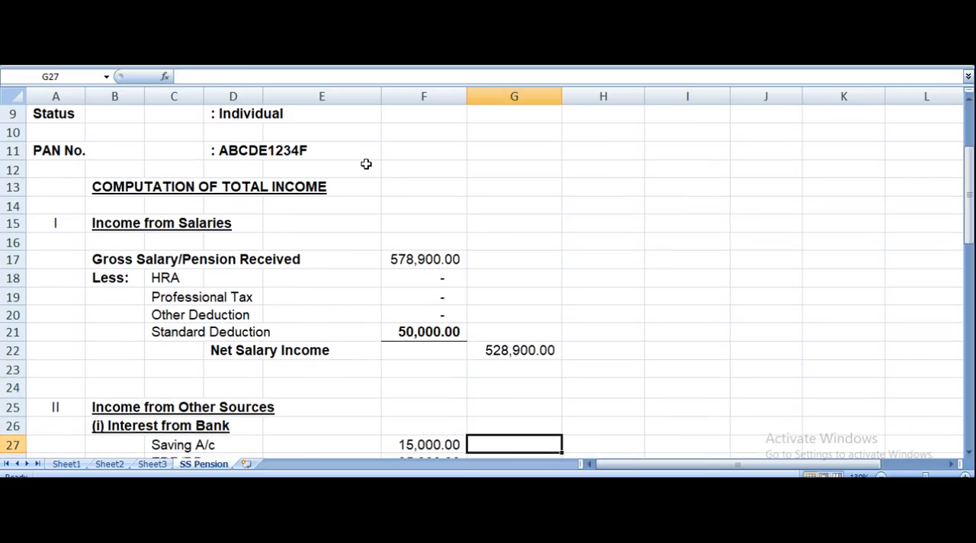
key("Left")
key("Up")
key("Left")
key("Left")
key("Left")
key("Up")
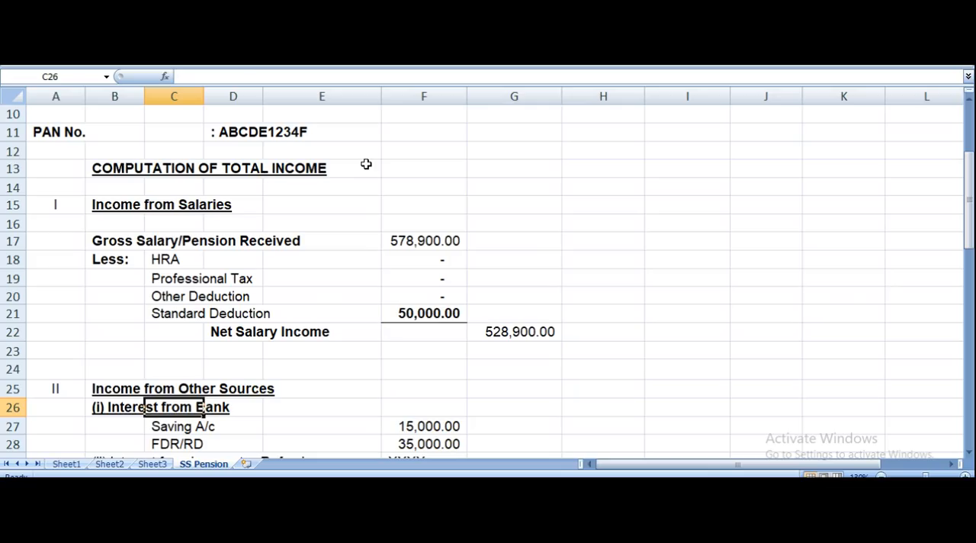
key("Down")
key("Down")
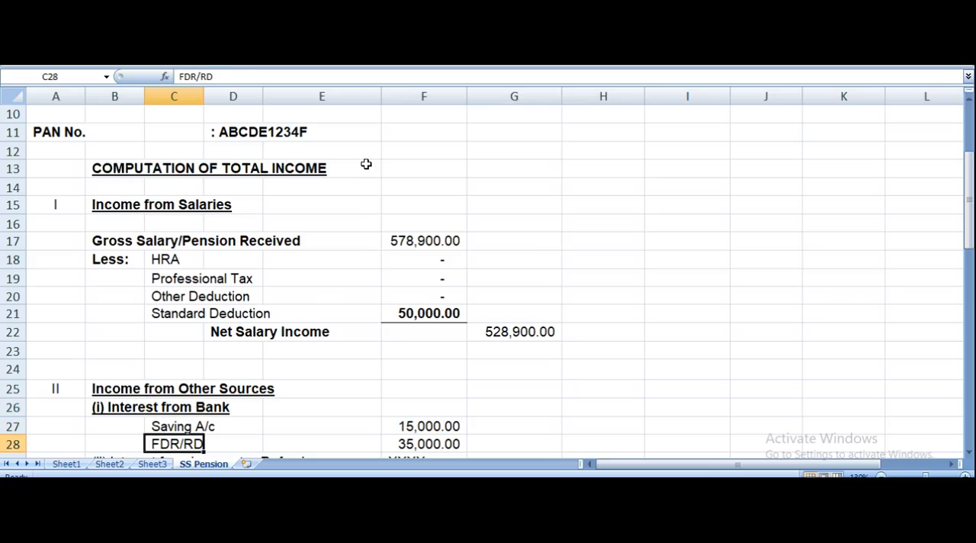
Review the income tax refund interest and other income rows and the Gross Total Income formula.
key("Down")
key("Down")
key("Right")
key("Right")
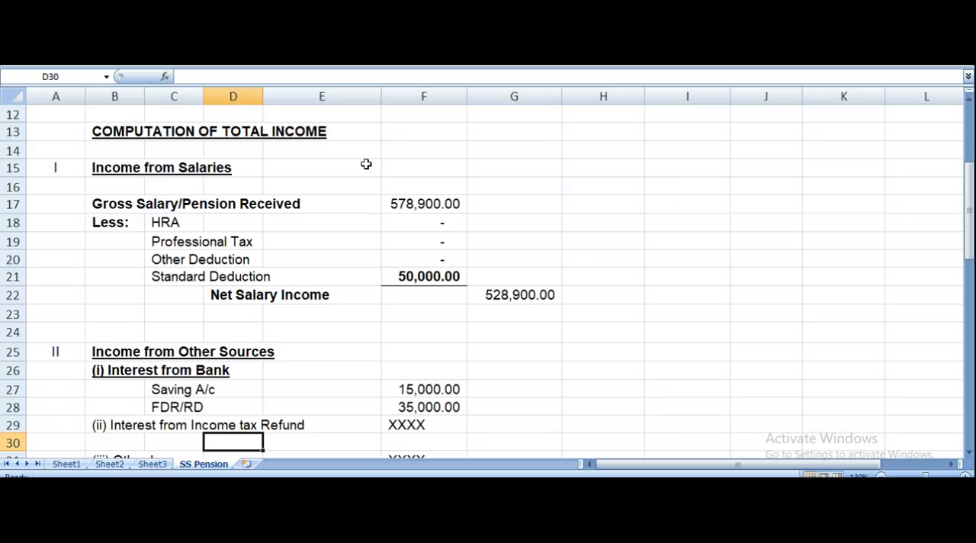
key("Down")
key("Right")
key("Down")
key("Down")
key("Down")
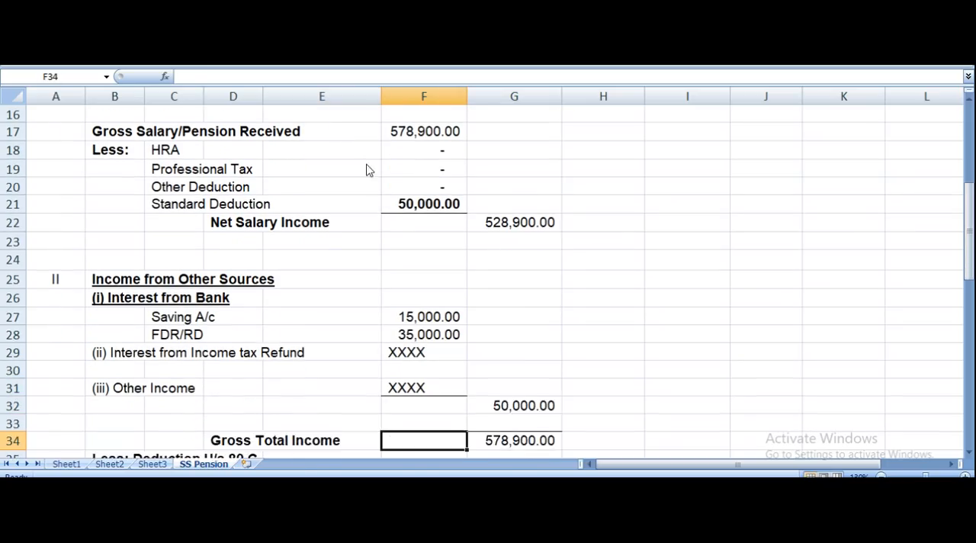
key("Down")
key("Right")
key("Up")
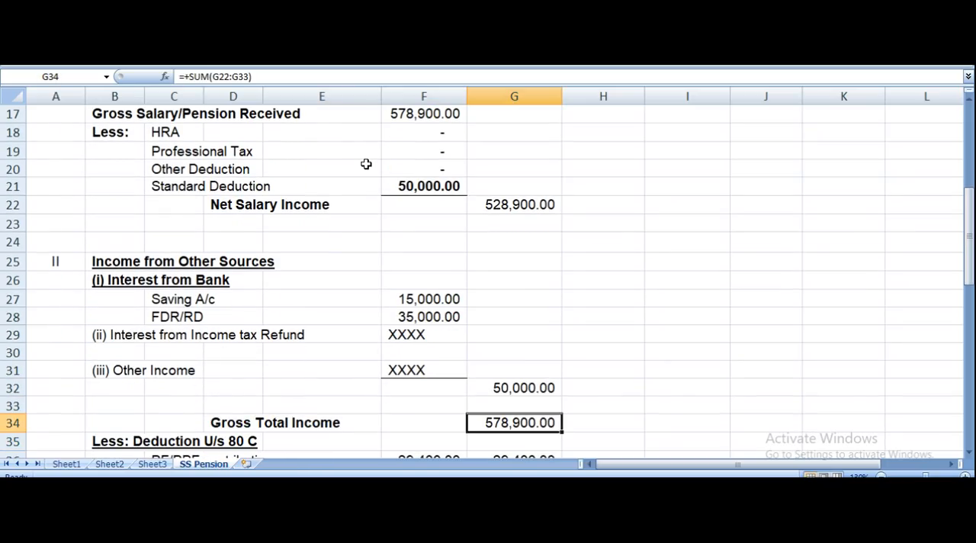
Examine the section 80C PF/PPF contribution and the section 80D medical deduction rows.
key("Down")
key("Down")
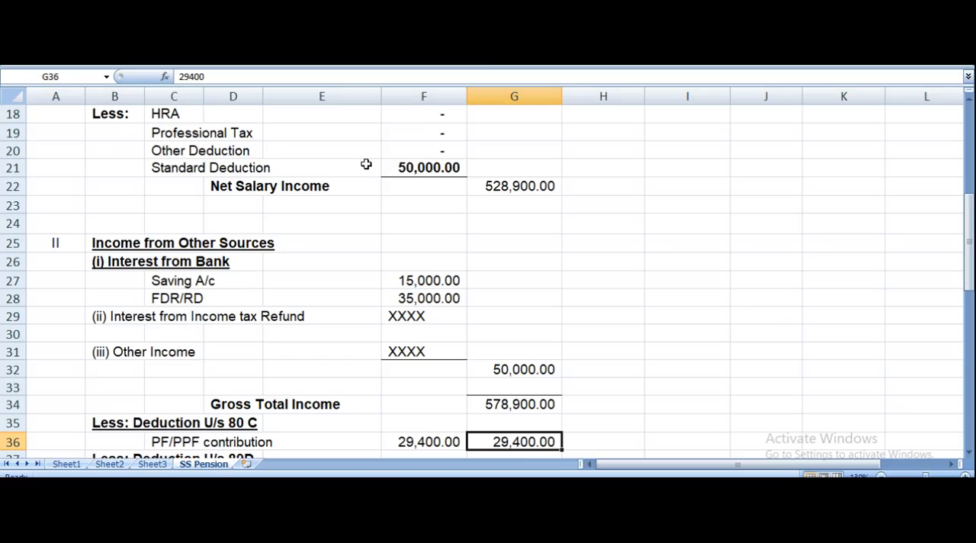
key("Down")
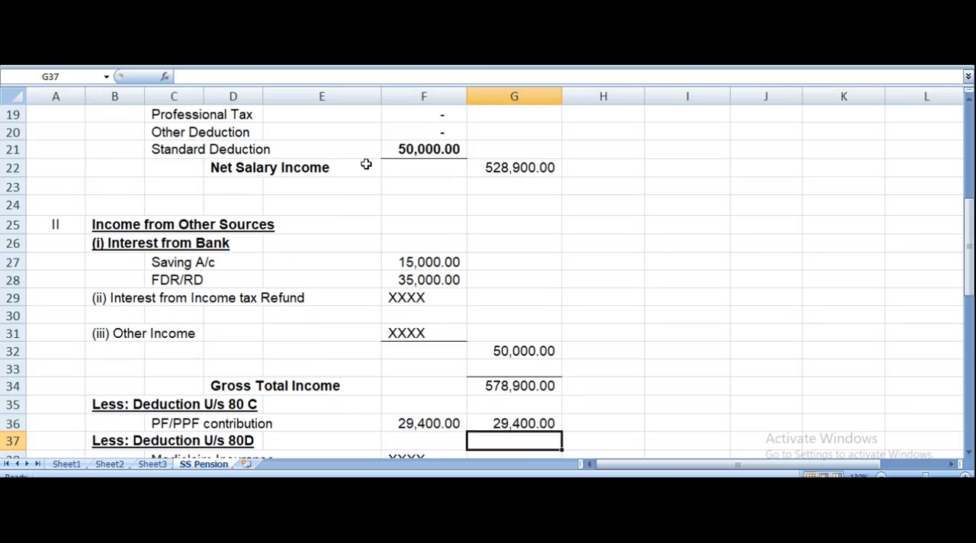
key("Up")
key("Down")
key("Down")
key("Down")
key("Down")
key("Down")
key("Down")
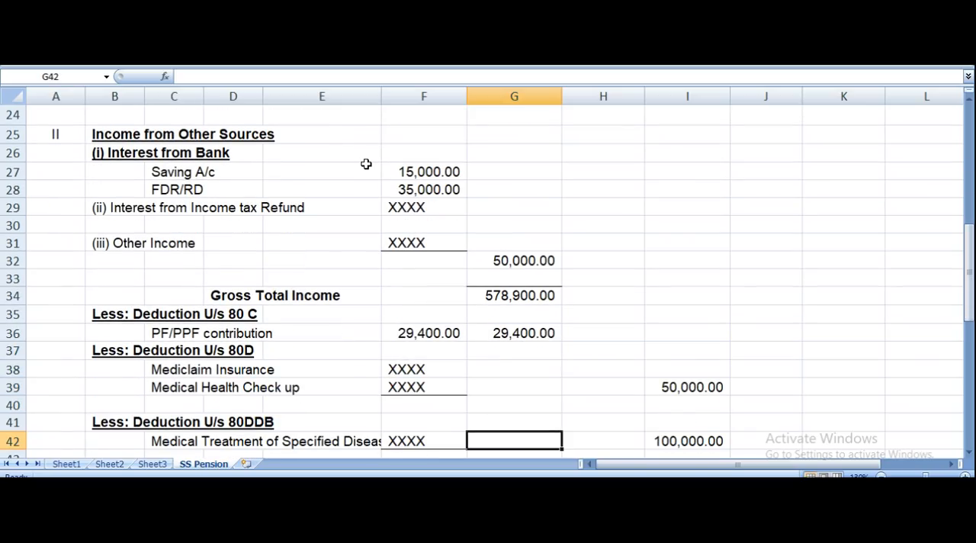
Review the deductions under sections 80DDB, 80EEA, 80EEB and 80G and the 80TTB saving/FD interest amount.
key("Down")
key("Down")
key("Down")
key("Down")
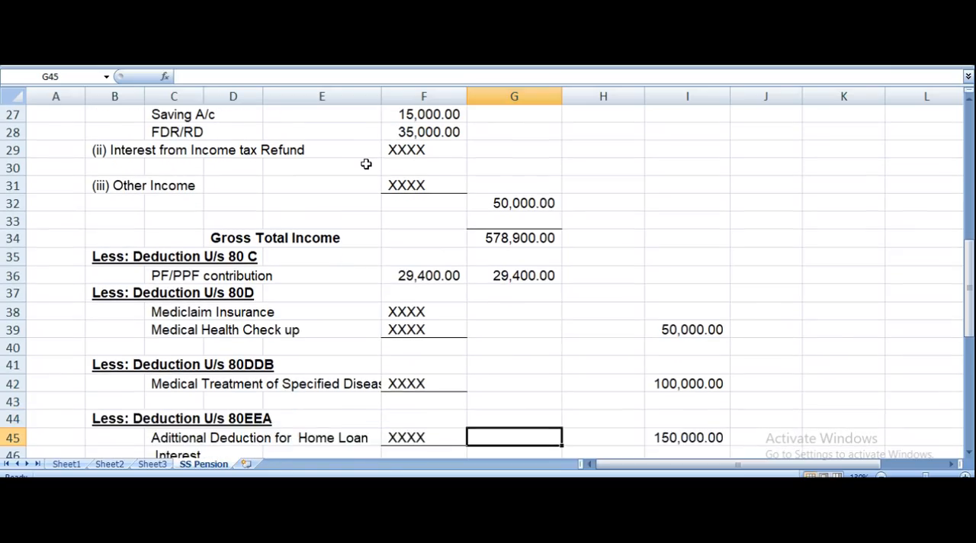
key("Down")
key("Down")
key("Down")
key("Down")
key("Down")
key("Down")
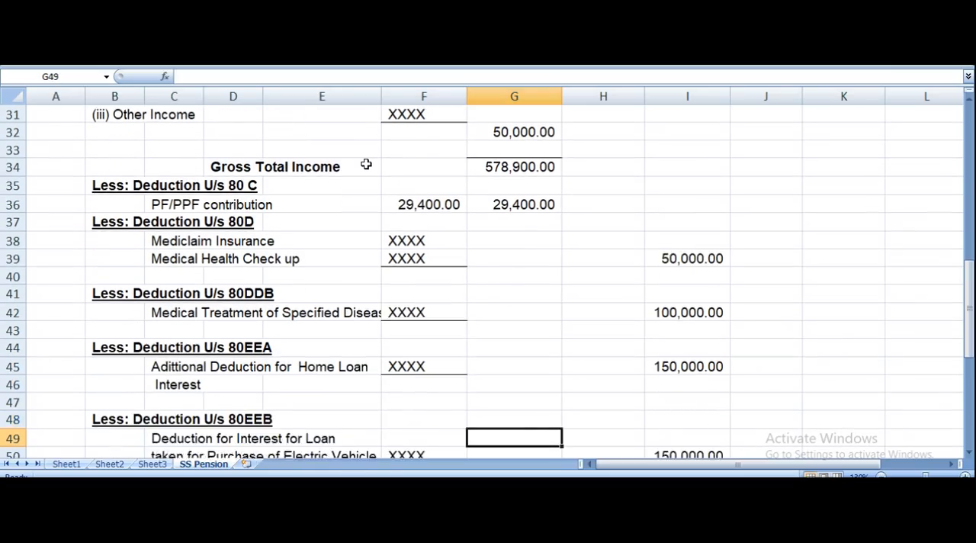
key("Down")
key("Down")
key("Down")
key("Down")
key("Down")
key("Down")
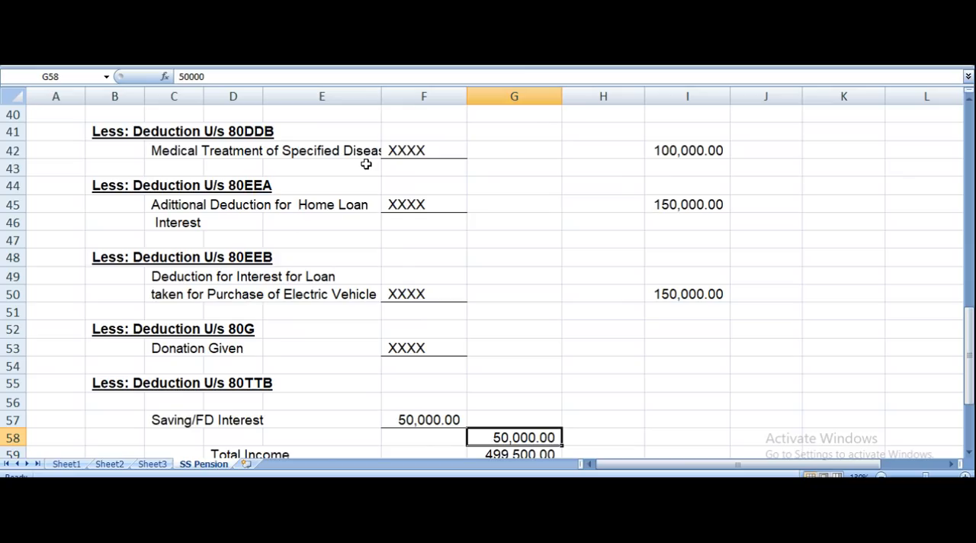
key("Up")
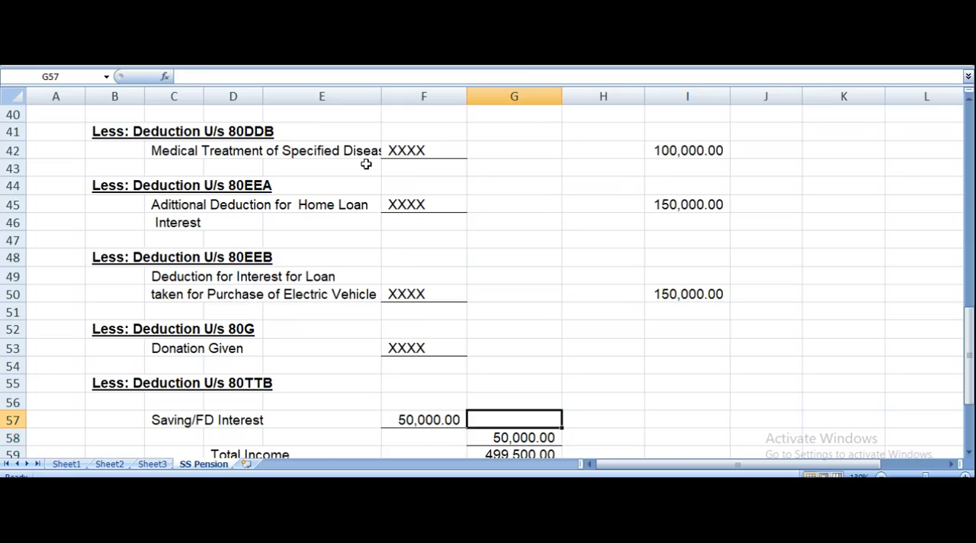
Review the 80TTB Saving/FD Interest row and the Total Income formula on the computation sheet.
key("Left")
key("Left")
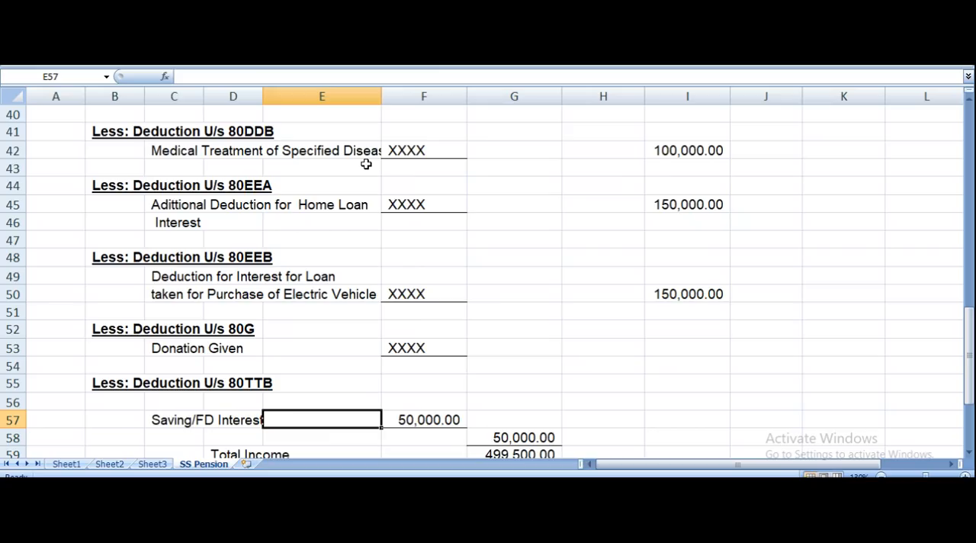
key("Right")
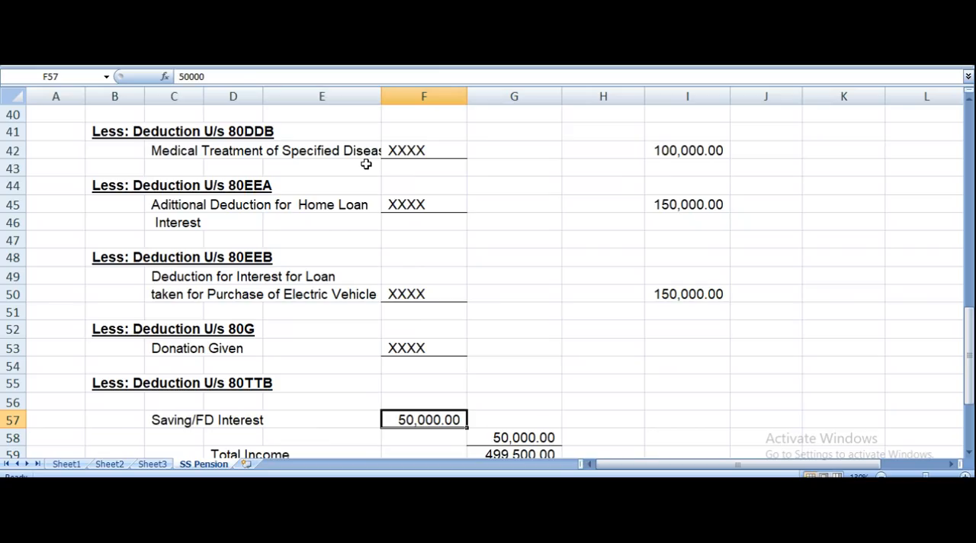
key("Down")
key("Down")
key("Down")
key("Right")
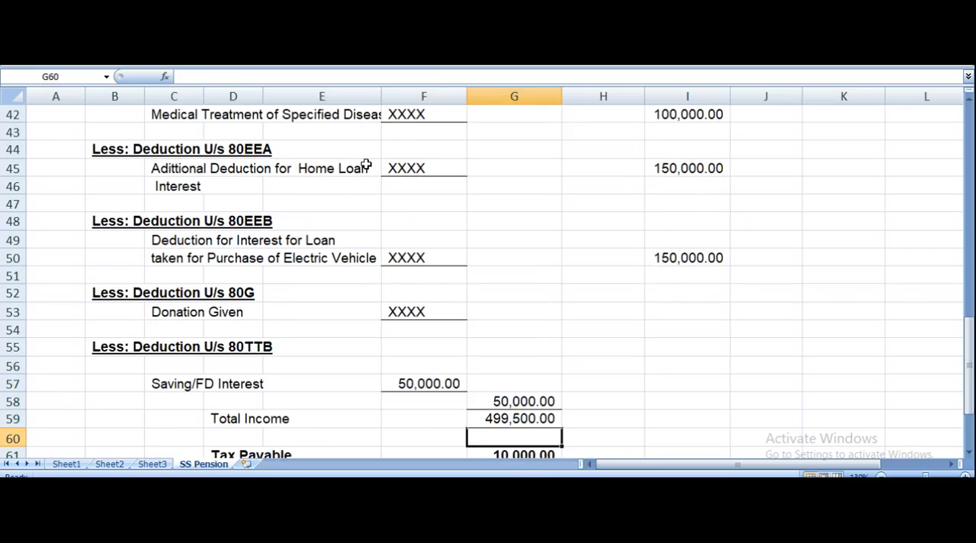
key("Right")
key("Up")
key("Left")
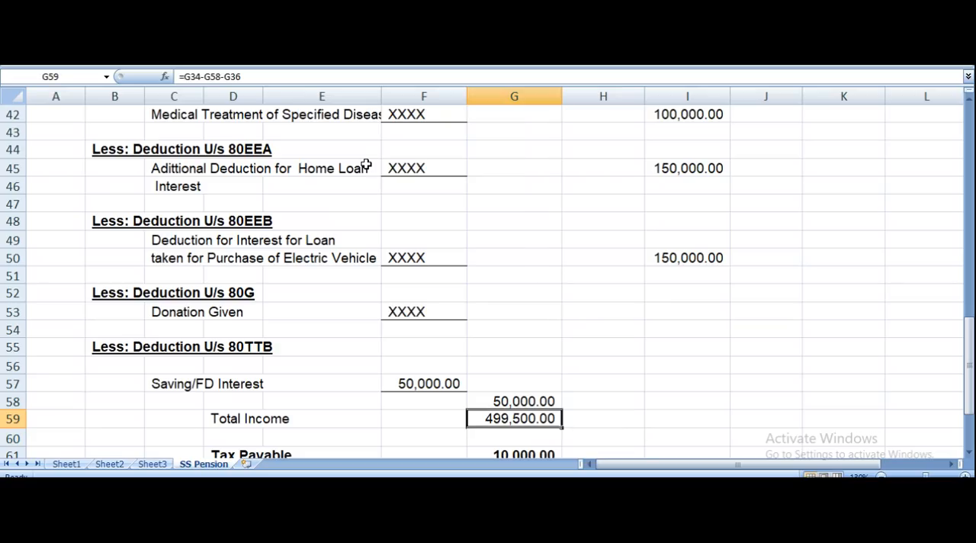
Examine the Tax Payable, Rebate U/s 87A, TDS/Advance Tax/TCS and Tax Payable/Refund rows.
key("Down")
key("Down")
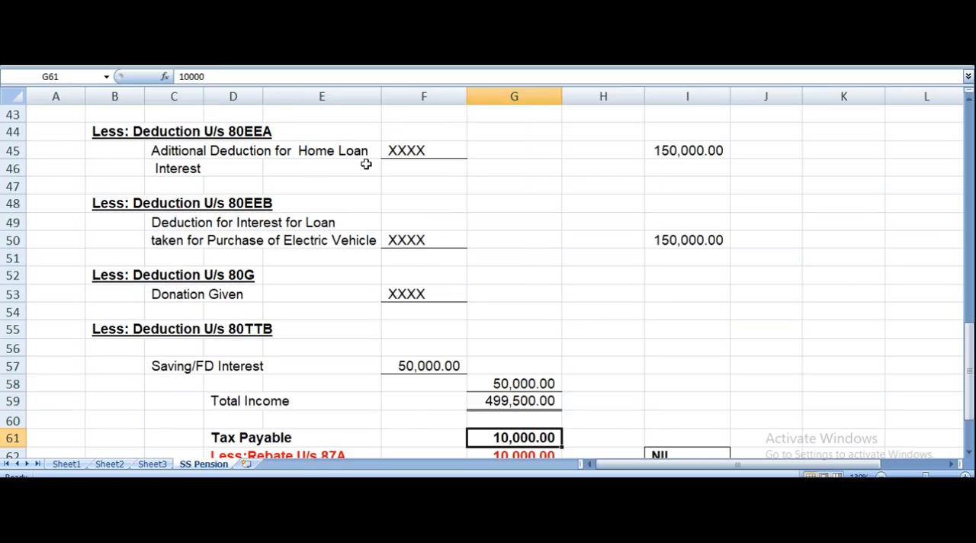
key("Down")
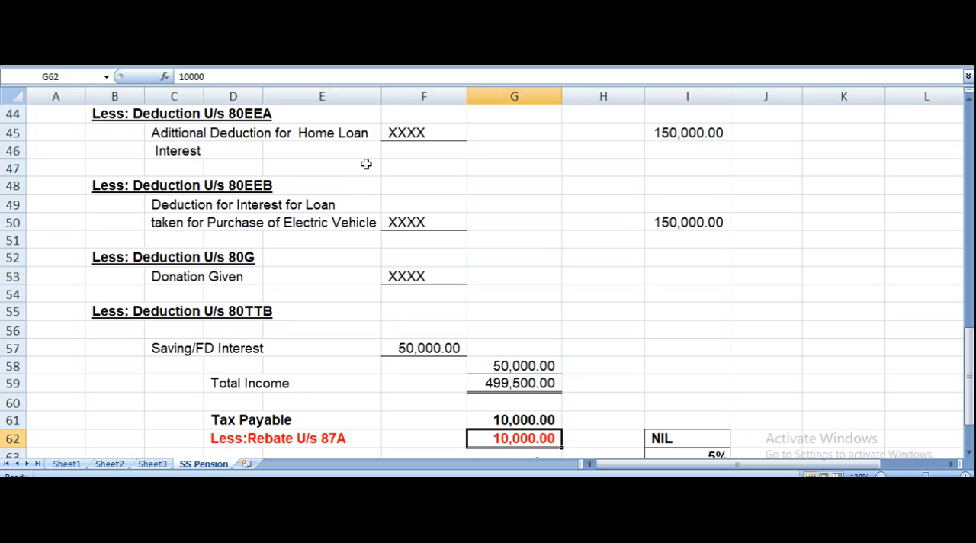
key("Down")
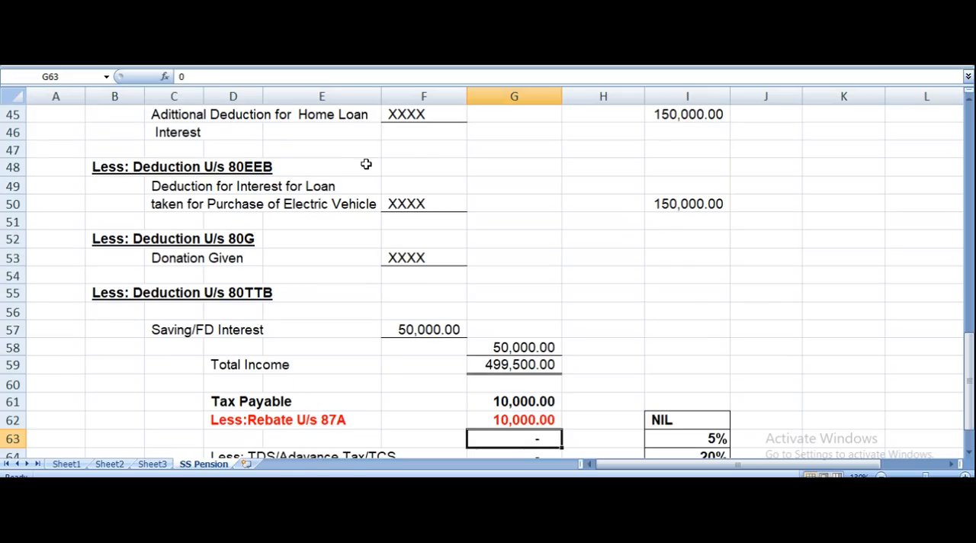
key("Up")
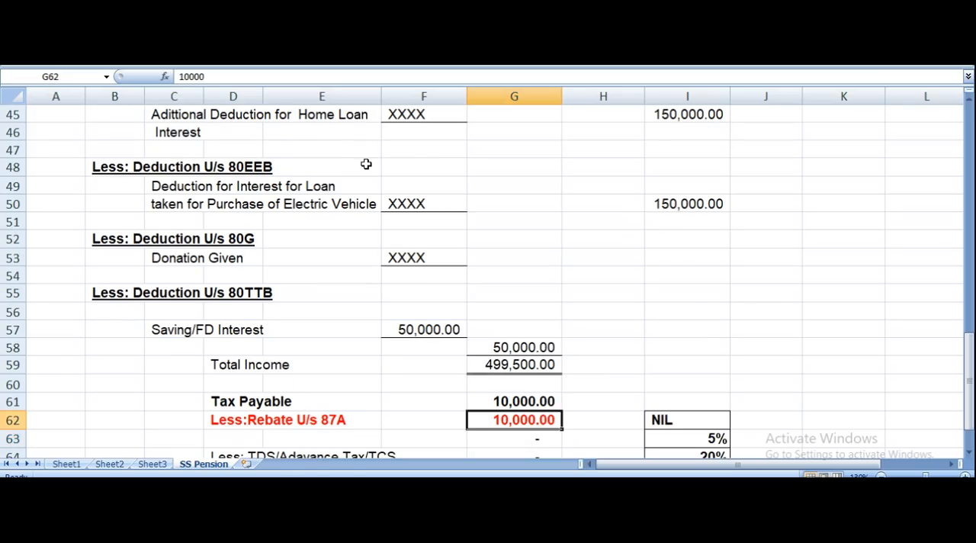
key("Down")
scroll(366, 164, "down", 1)
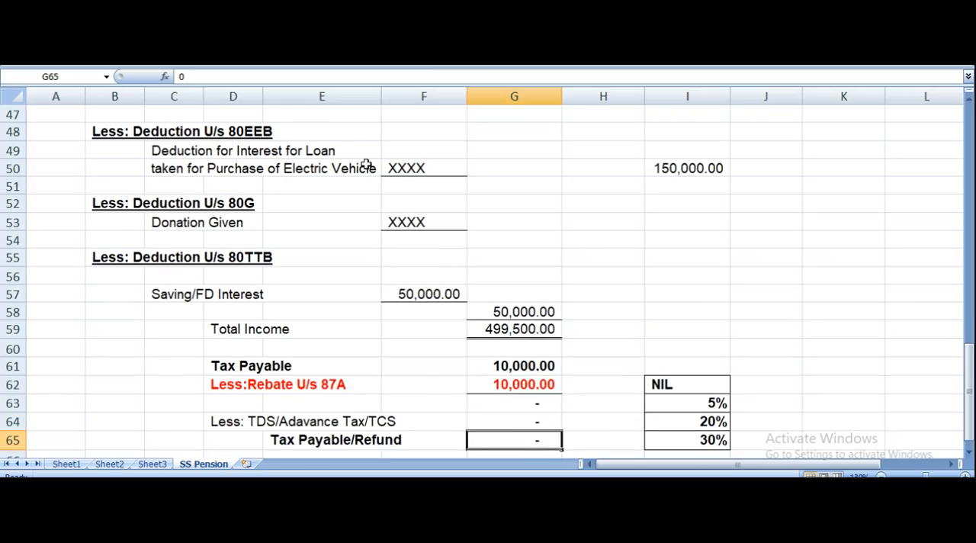
key("Down")
key("Down")
key("Down")
key("Down")
key("Down")
Examine the tax slab rate table beside the rebate and tax payable rows.
key("Right")
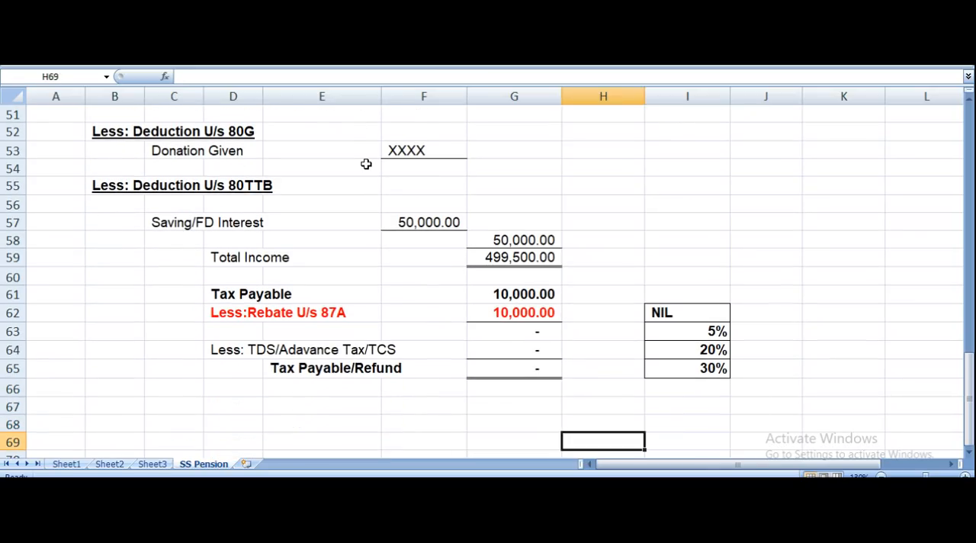
key("Right")
key("Up")
key("Up")
key("Up")
key("Up")
key("Up")
key("Up")
key("Up")
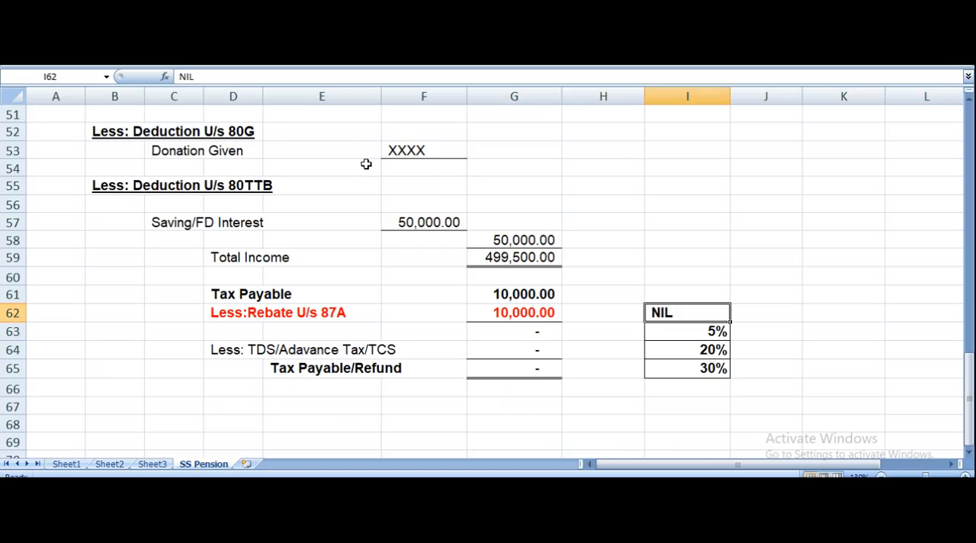
key("Left")
key("Left")
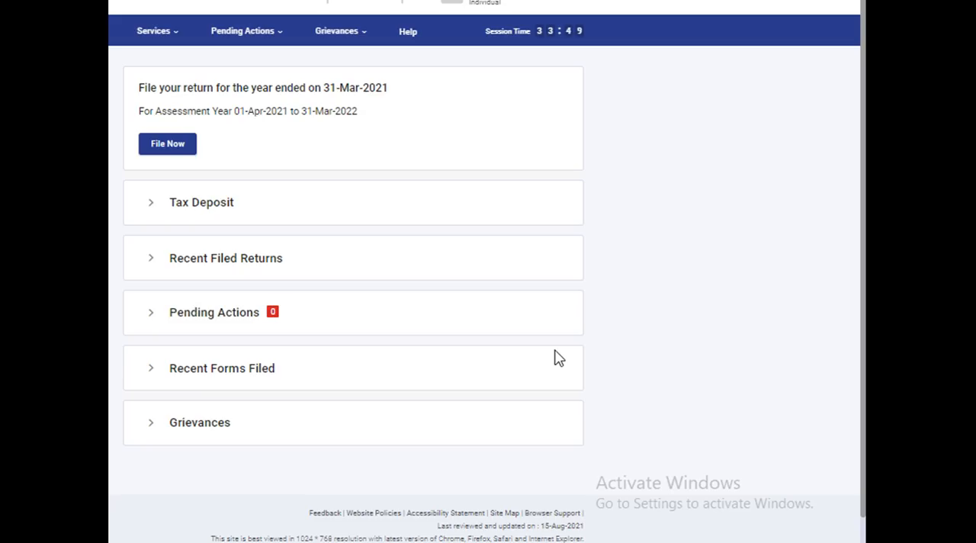
In the income tax e-filing portal, start filing a return for assessment year 2021-22 (Current A.Y.).
left_click(168, 145)
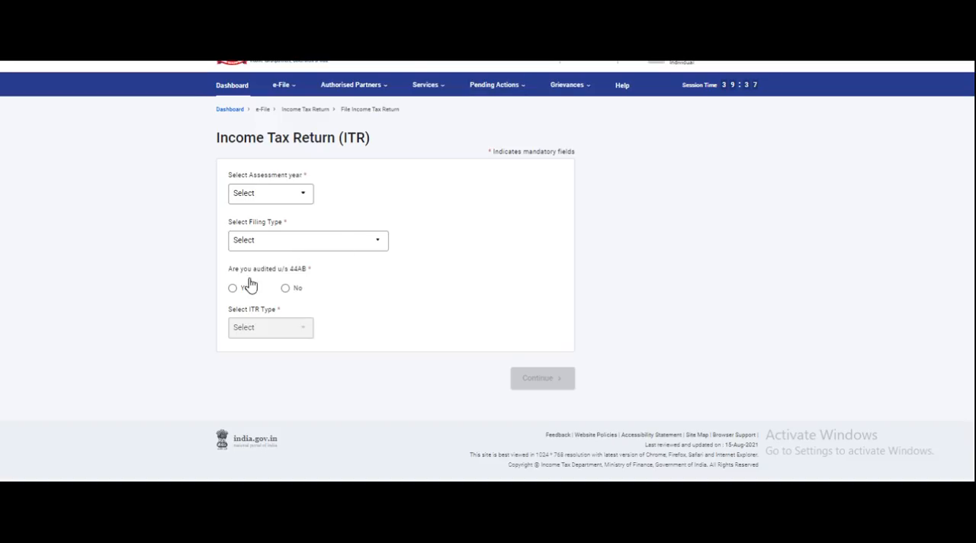
left_click(288, 199)
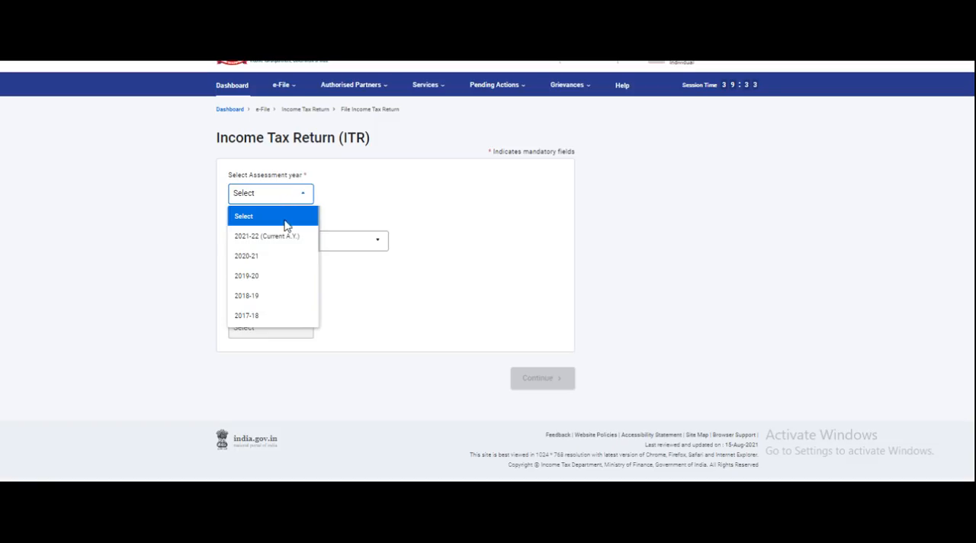
left_click(281, 238)
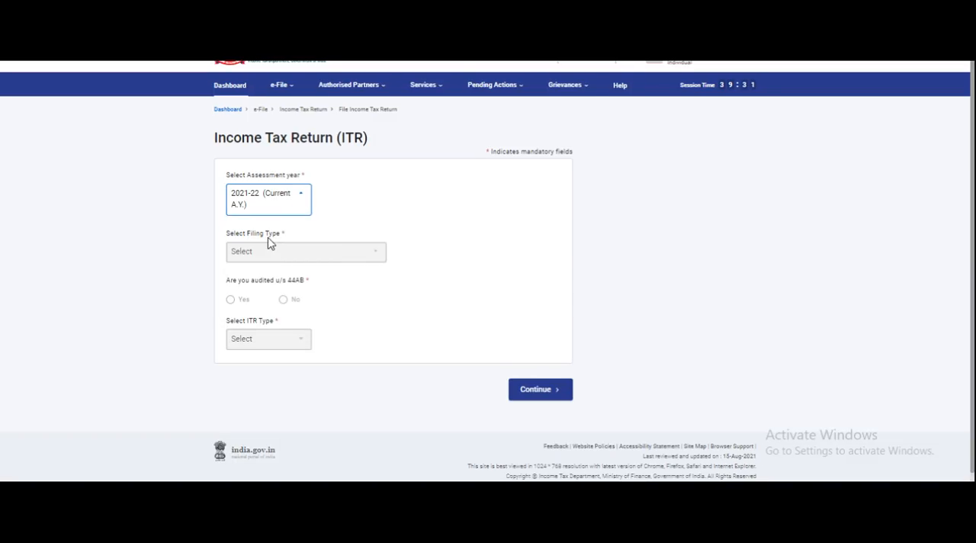
left_click(540, 392)
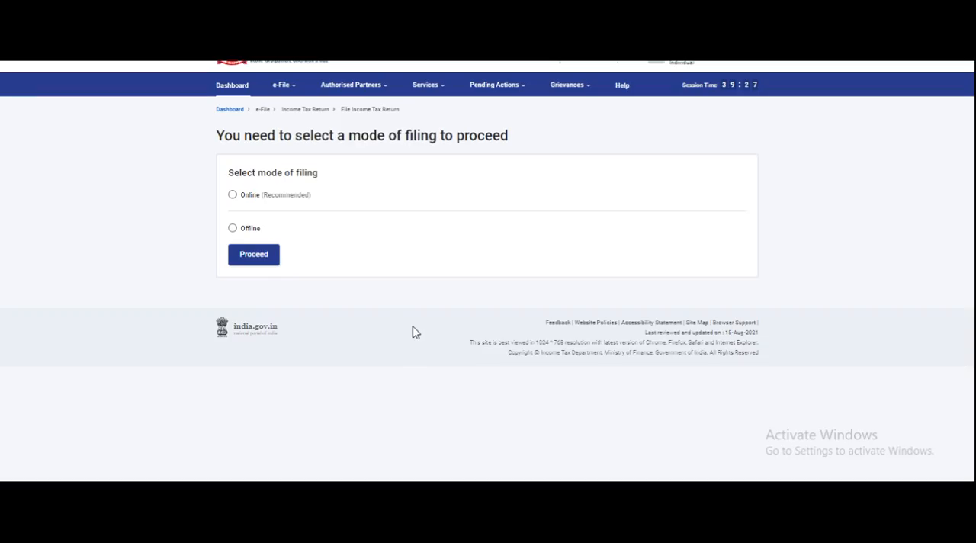
Choose the Online mode of filing and start a new filing with the status Individual.
left_click(232, 195)
left_click(253, 255)
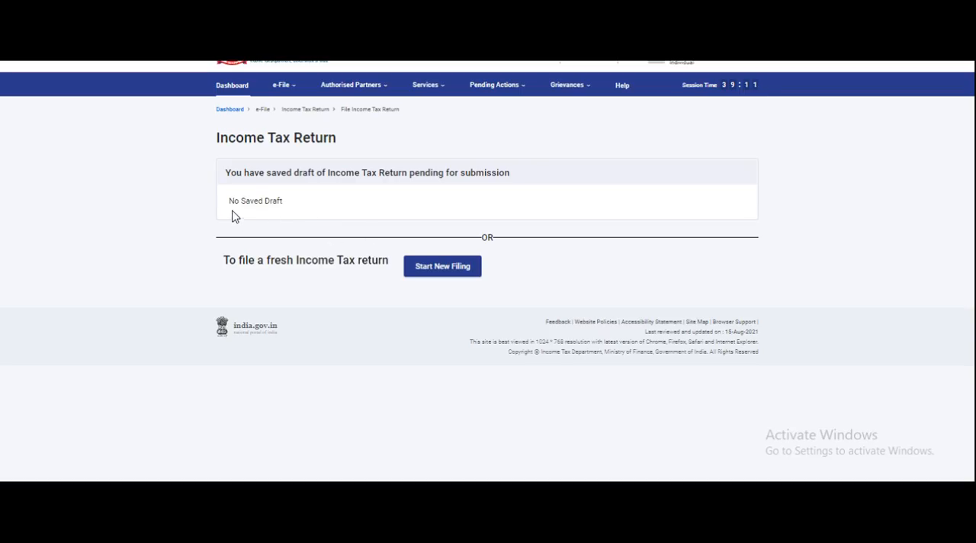
left_click(430, 276)
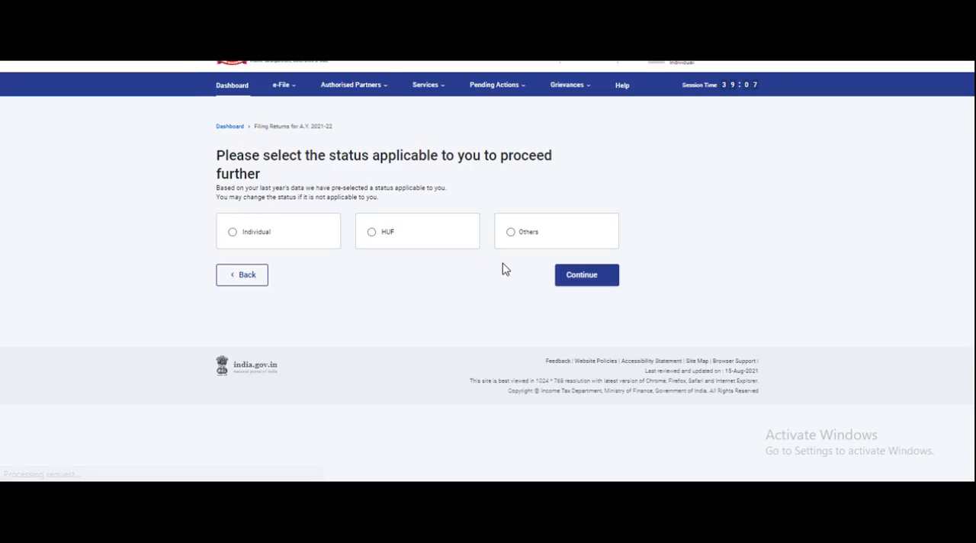
left_click(238, 235)
left_click(594, 280)
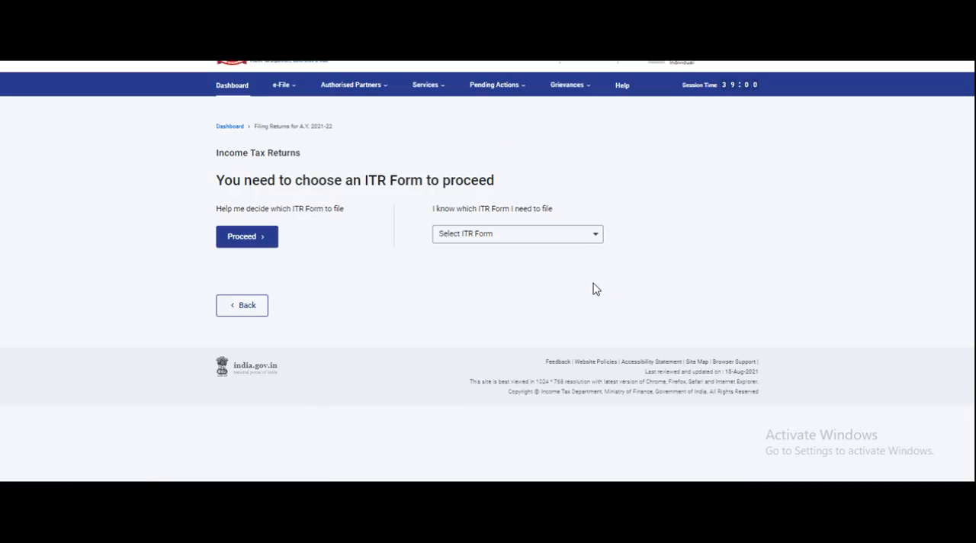
Select ITR - 1 as the return form and proceed with it.
left_click(502, 240)
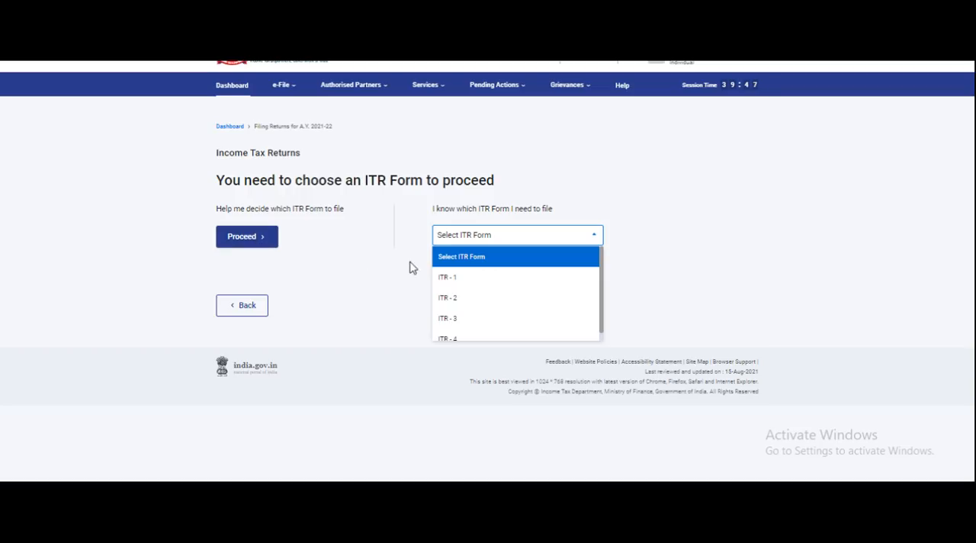
left_click(450, 281)
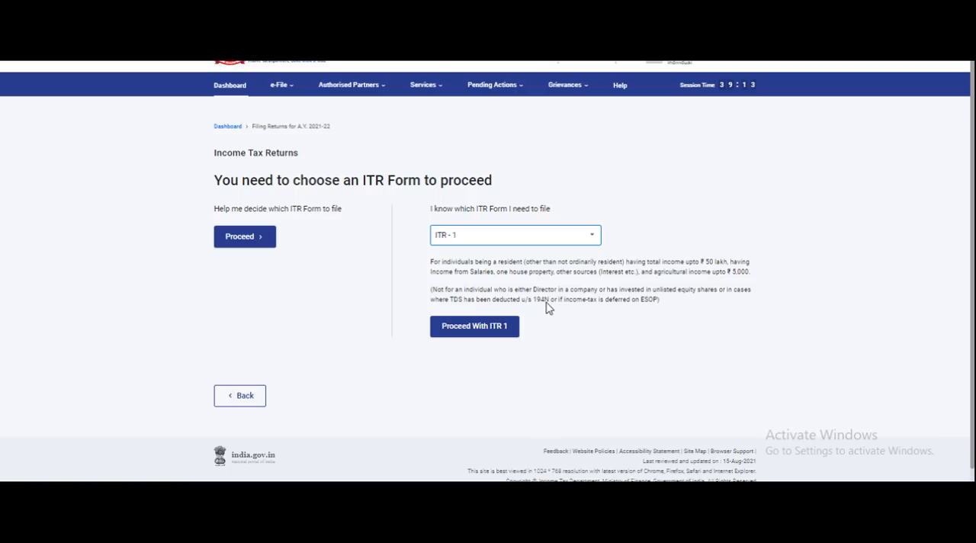
left_click(492, 325)
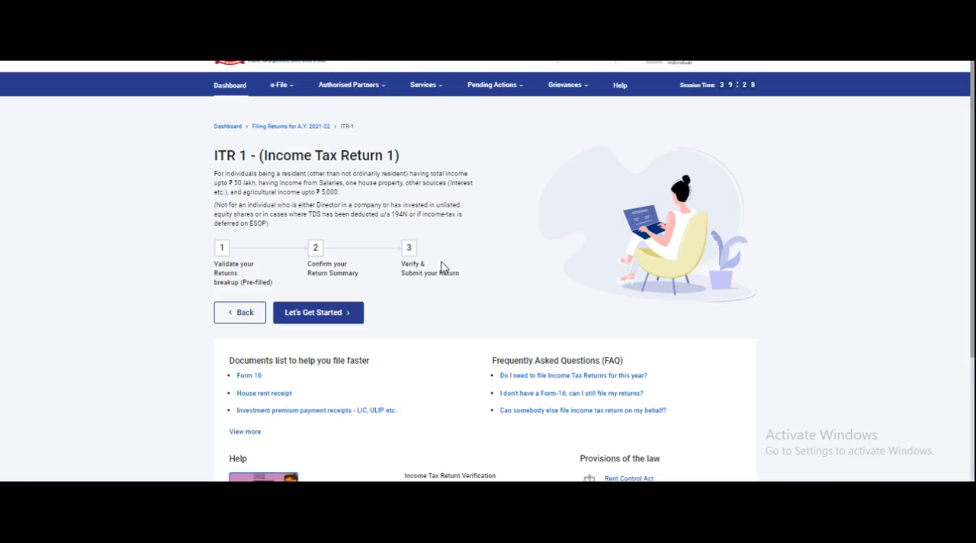
Get started with the return and give taxable income above the basic exemption limit as the filing reason.
left_click(324, 319)
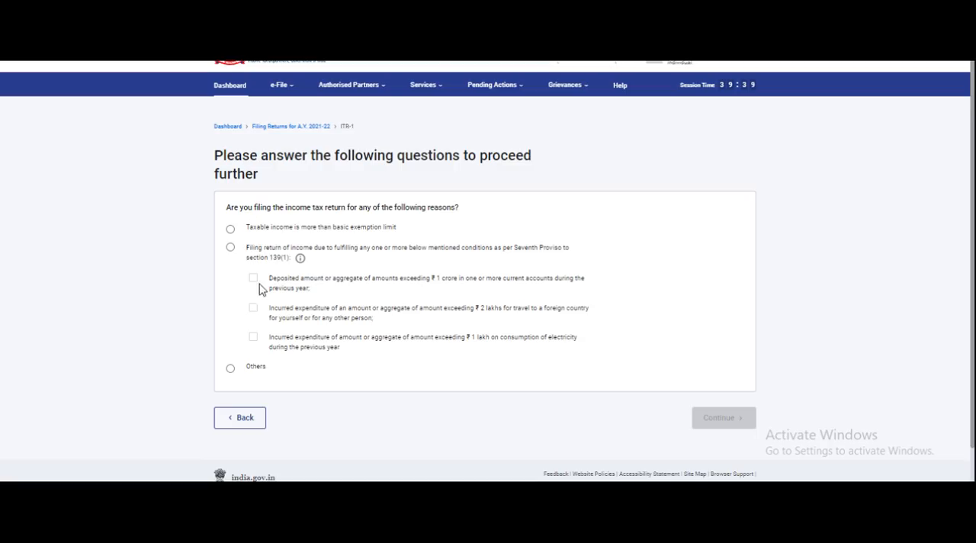
left_click(231, 230)
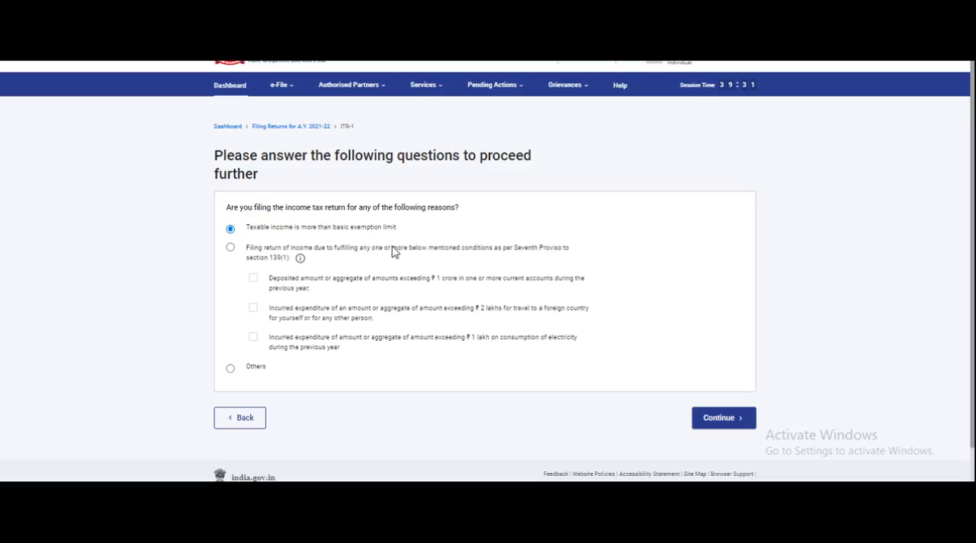
left_click(720, 418)
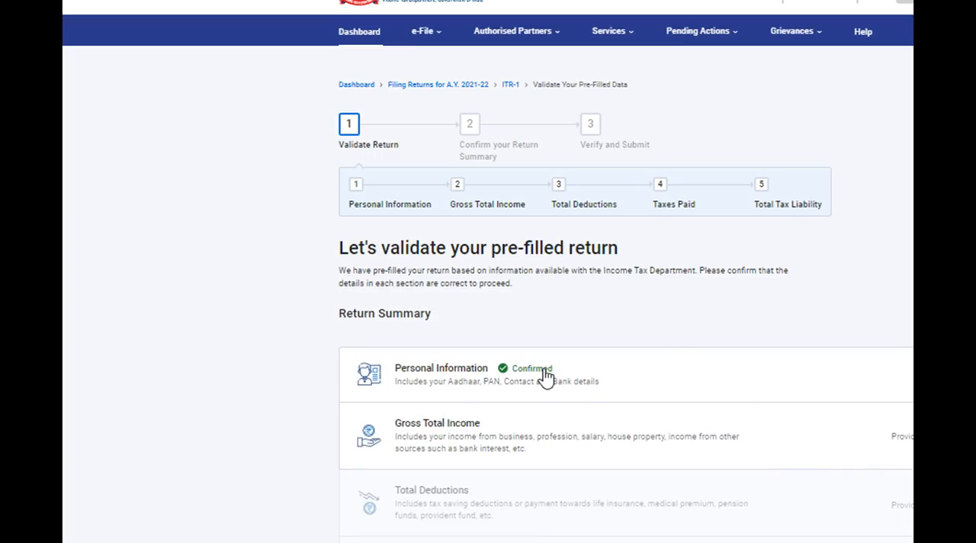
Open the Gross Total Income section and answer No to all five salary exemption questions.
left_click(523, 441)
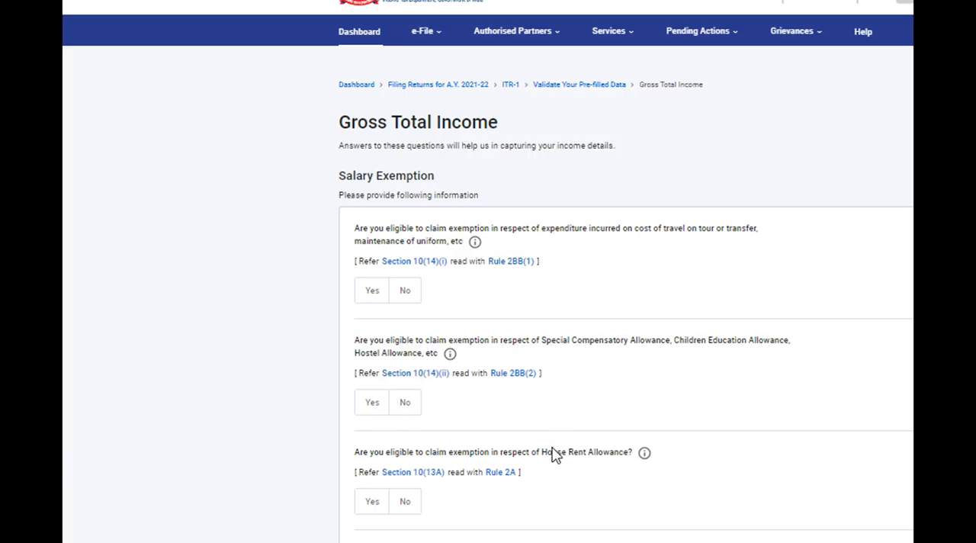
scroll(488, 275, "down", 5)
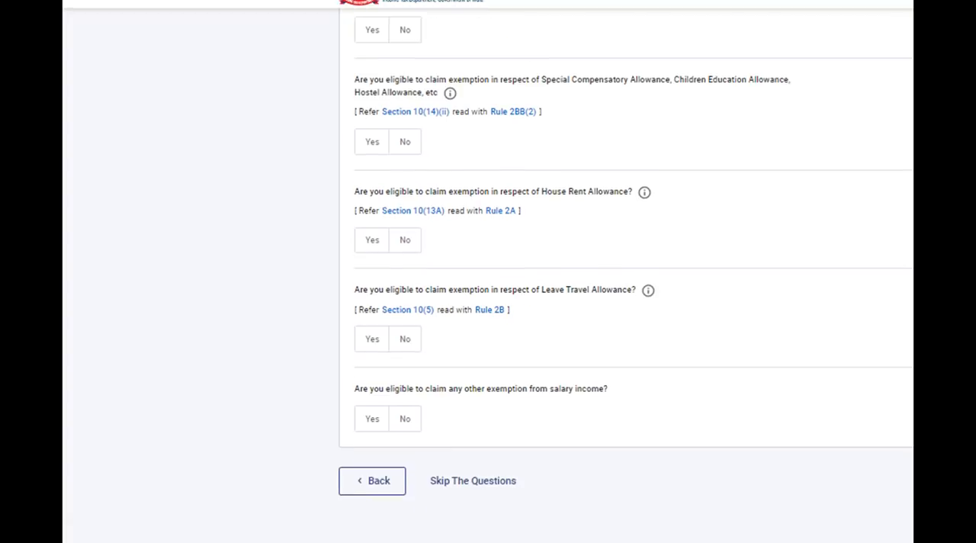
scroll(488, 275, "up", 2)
scroll(360, 168, "up", 2)
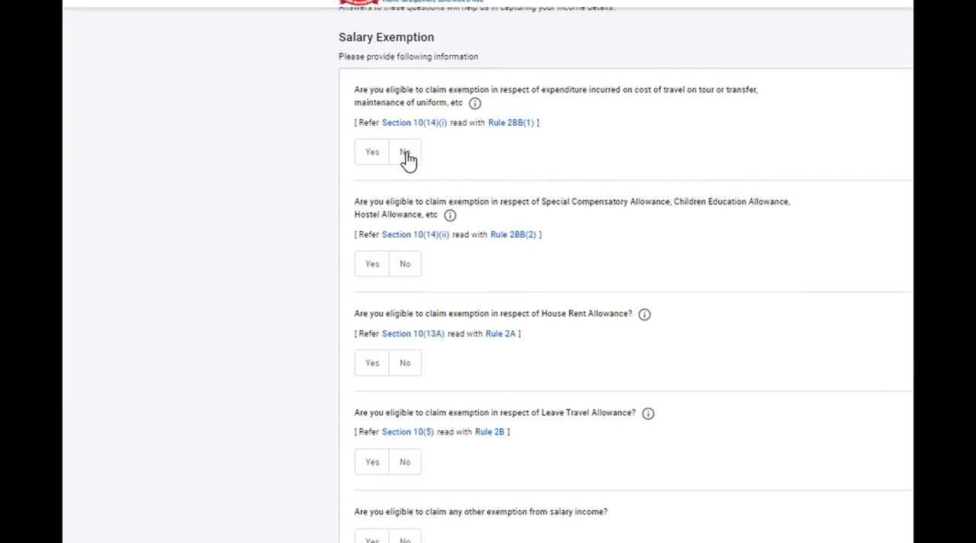
left_click(408, 156)
left_click(408, 267)
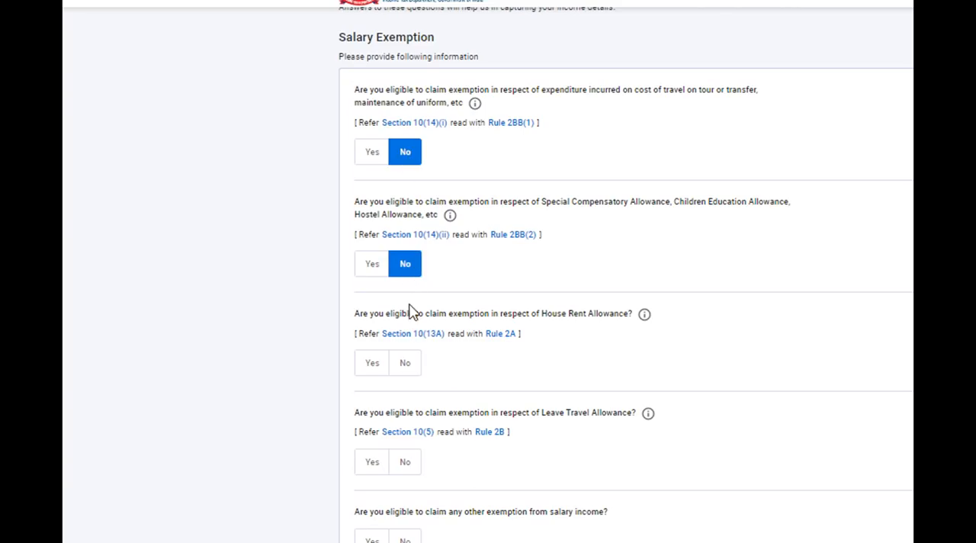
left_click(407, 365)
left_click(408, 465)
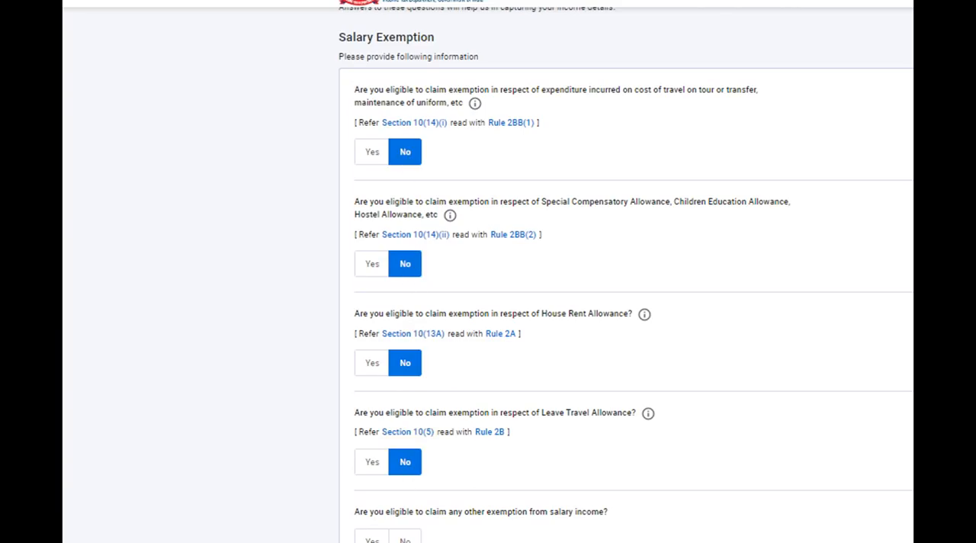
scroll(526, 366, "down", 3)
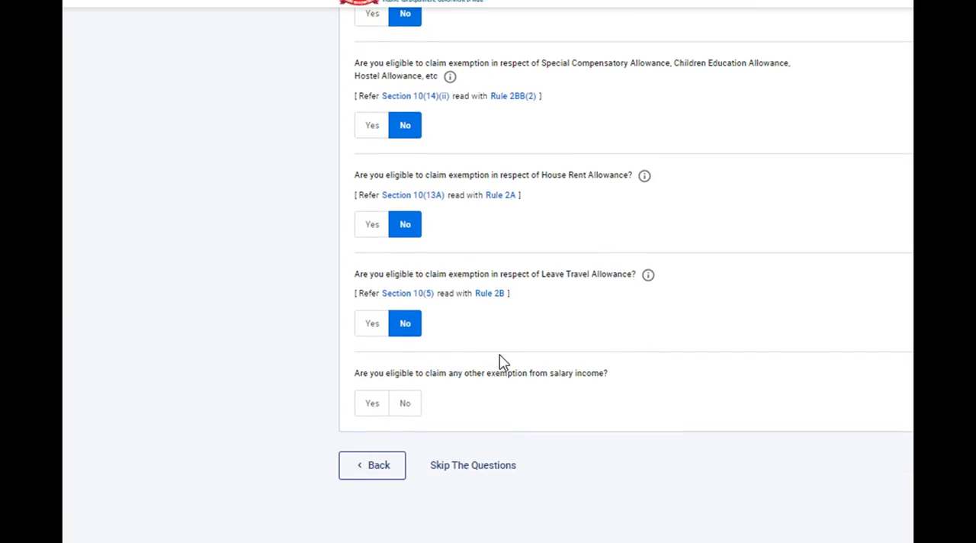
left_click(408, 408)
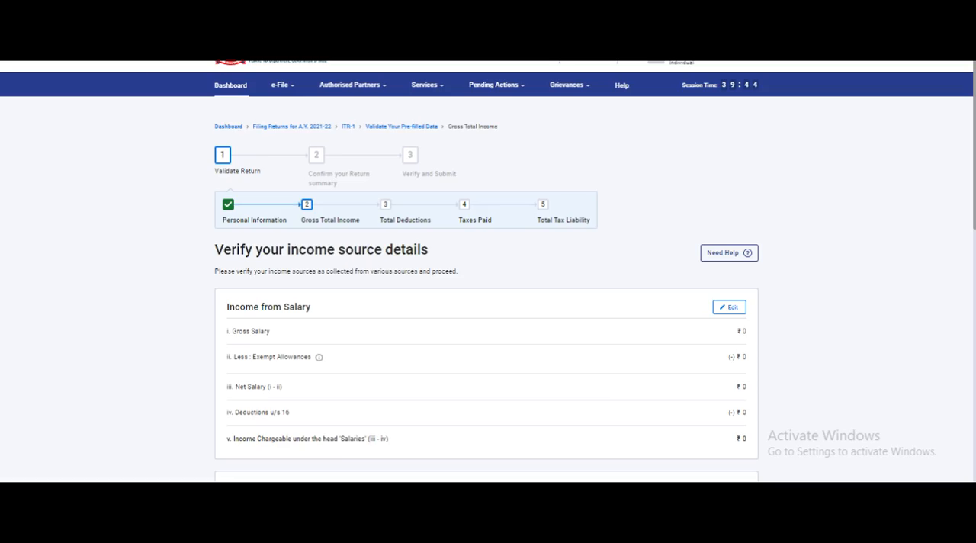
Edit Income from Salary and enter 578900 as salary per section 17(1), looking up the gross pension in the Excel computation.
scroll(488, 271, "down", 3)
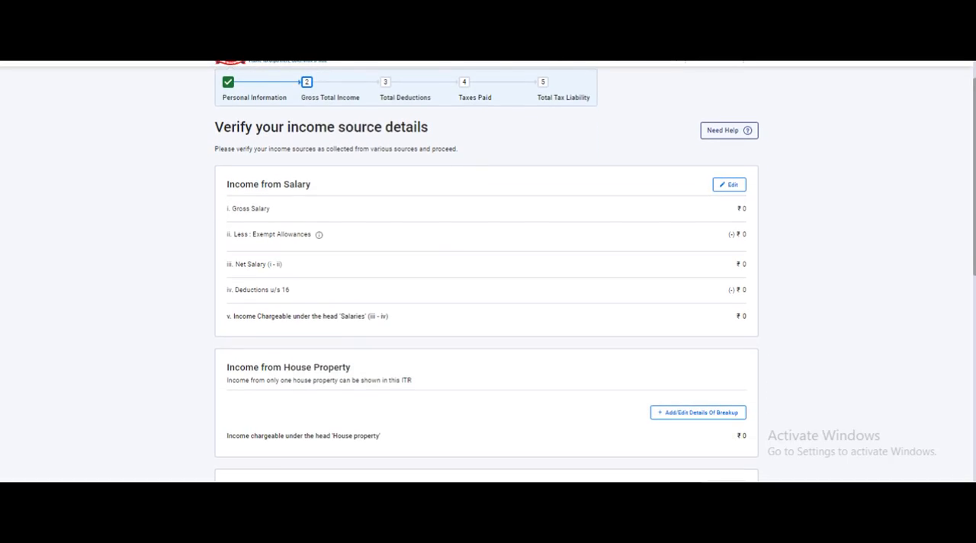
scroll(488, 272, "down", 1)
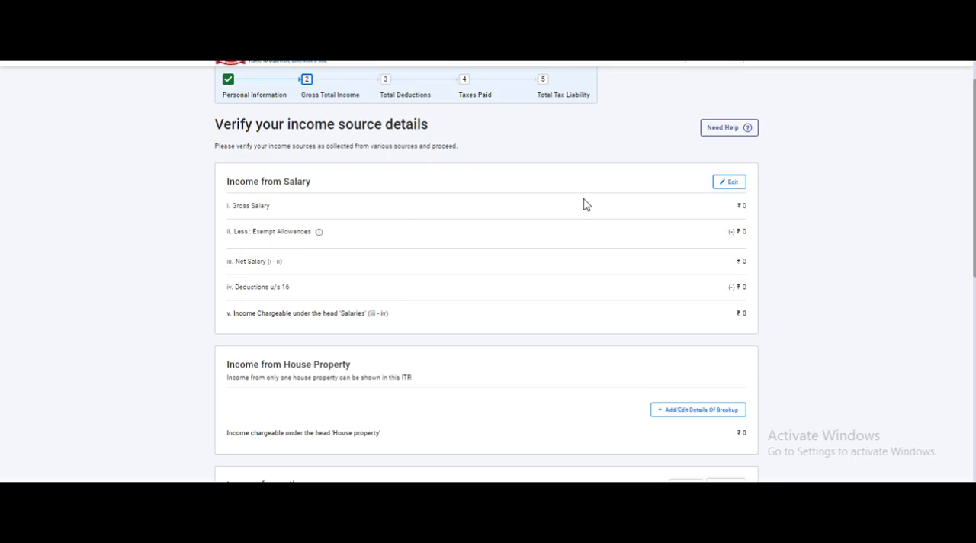
left_click(730, 182)
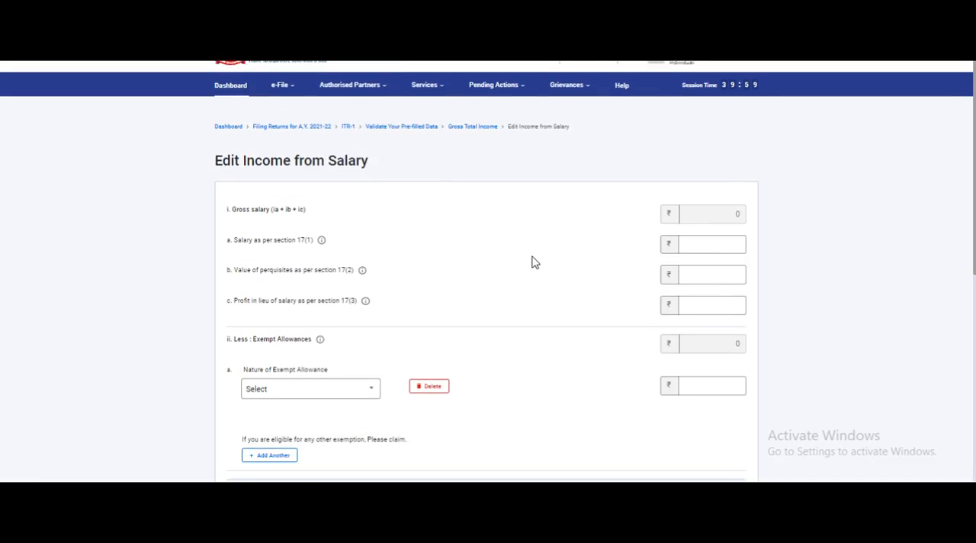
left_click(718, 245)
left_click(737, 245)
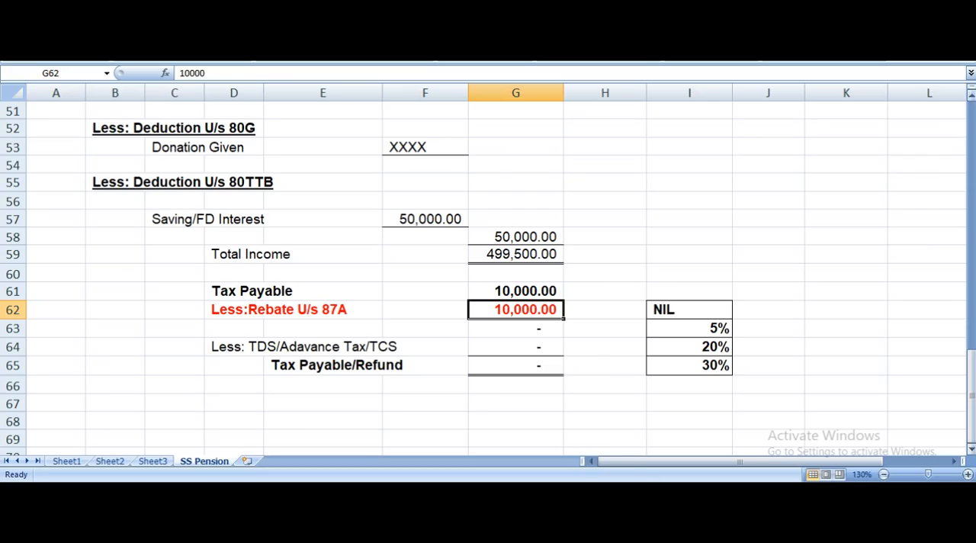
scroll(610, 359, "up", 6)
scroll(645, 266, "up", 6)
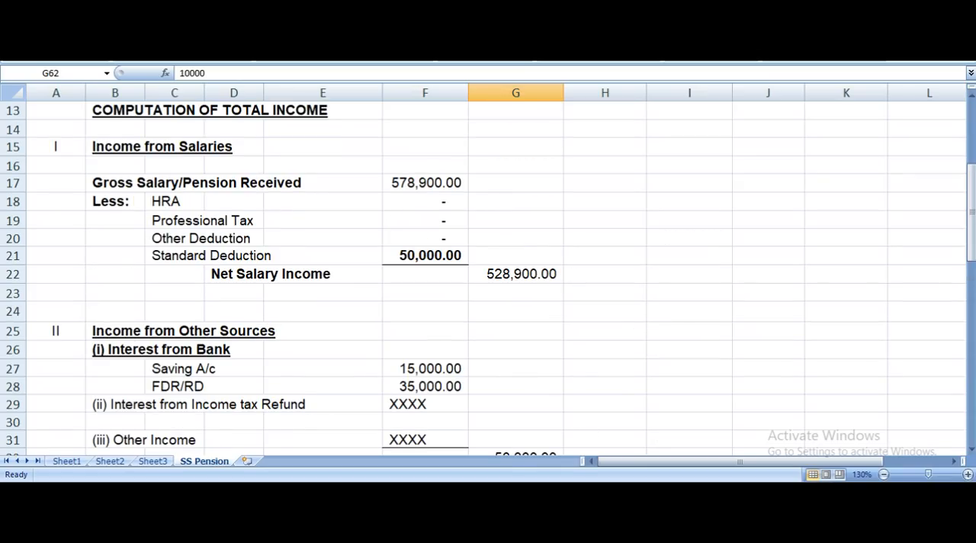
key("alt+Tab")
type("57")
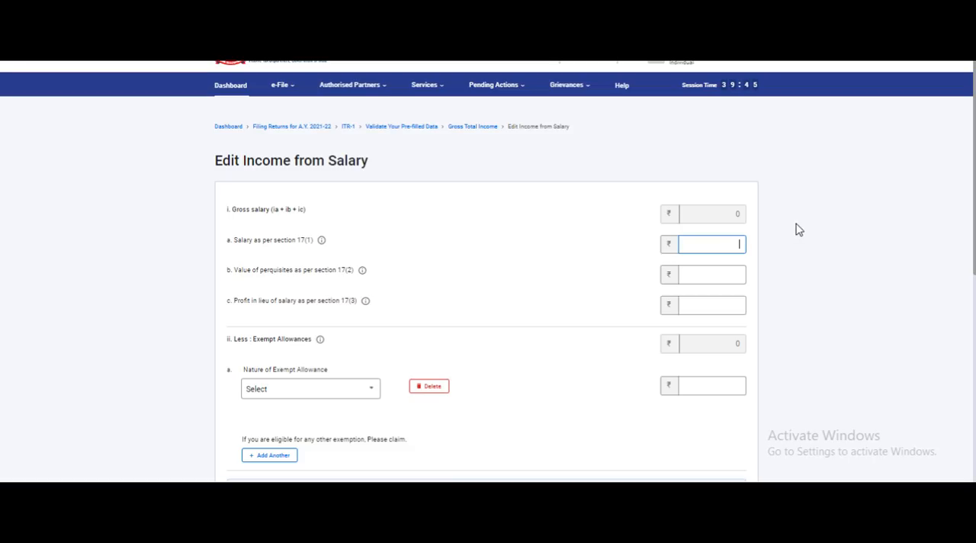
type("8900")
Delete the empty exempt allowance entry, check the salary figures against the Excel computation, and save the salary income.
left_click(429, 390)
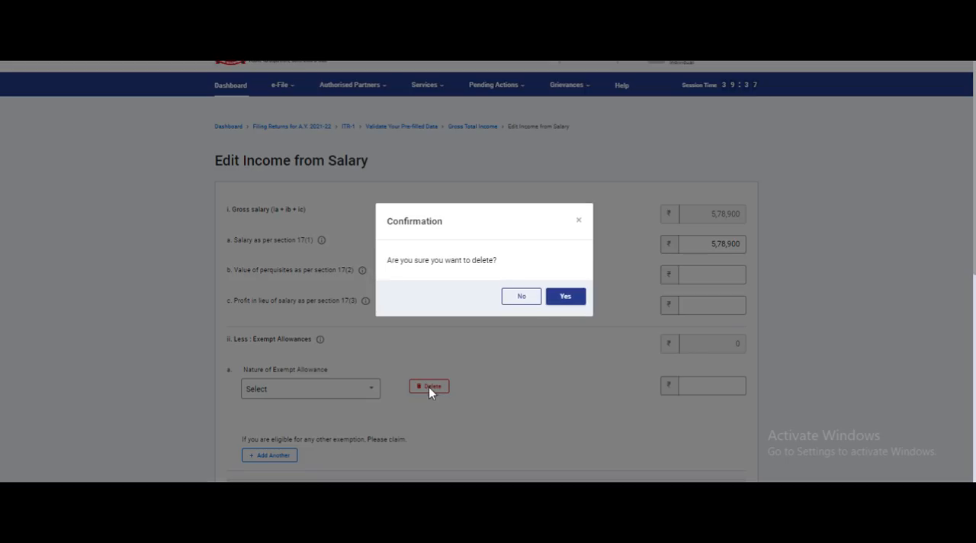
left_click(578, 301)
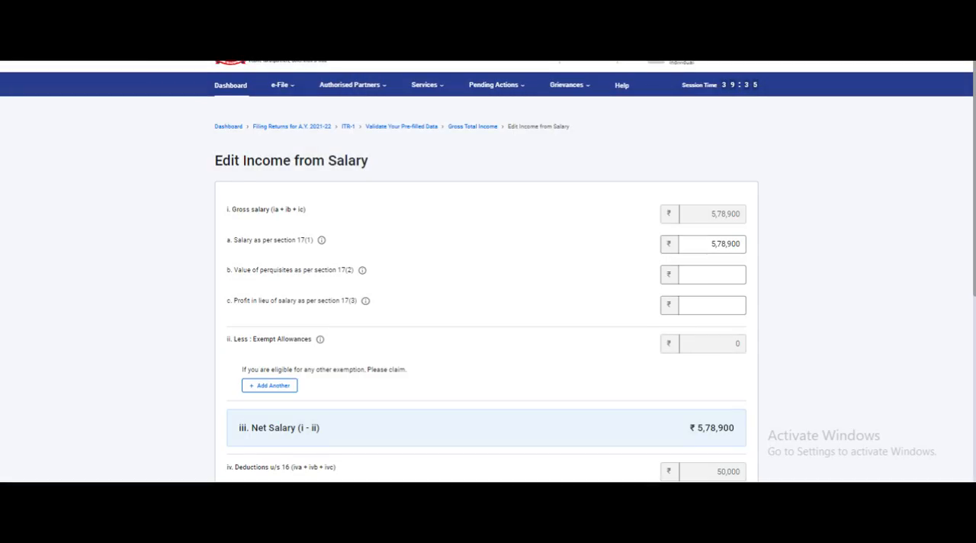
scroll(938, 292, "down", 3)
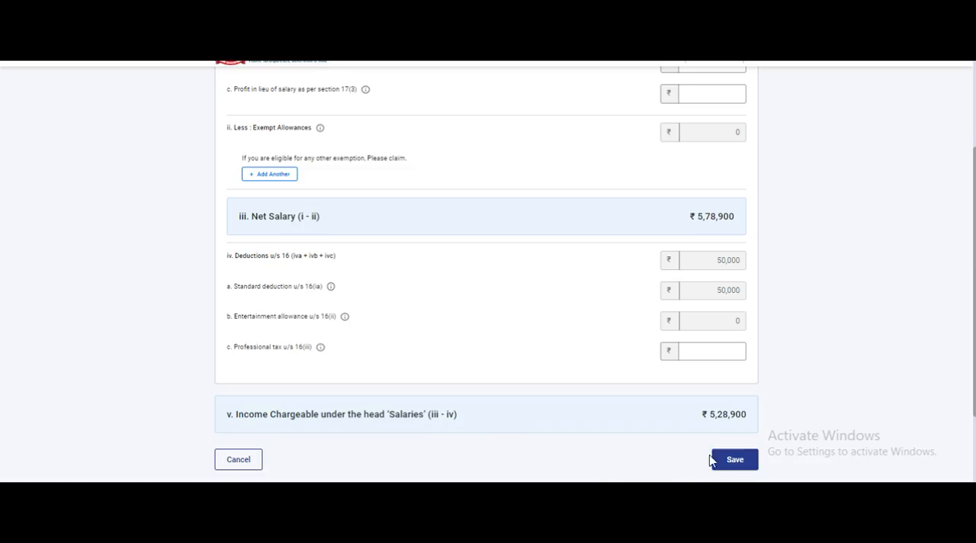
left_click(684, 497)
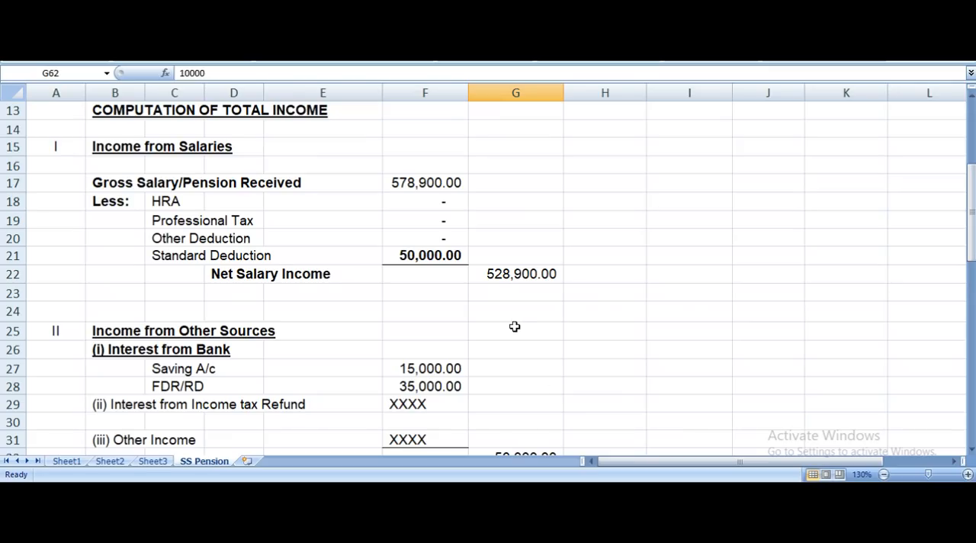
left_click_drag(973, 238, 973, 253)
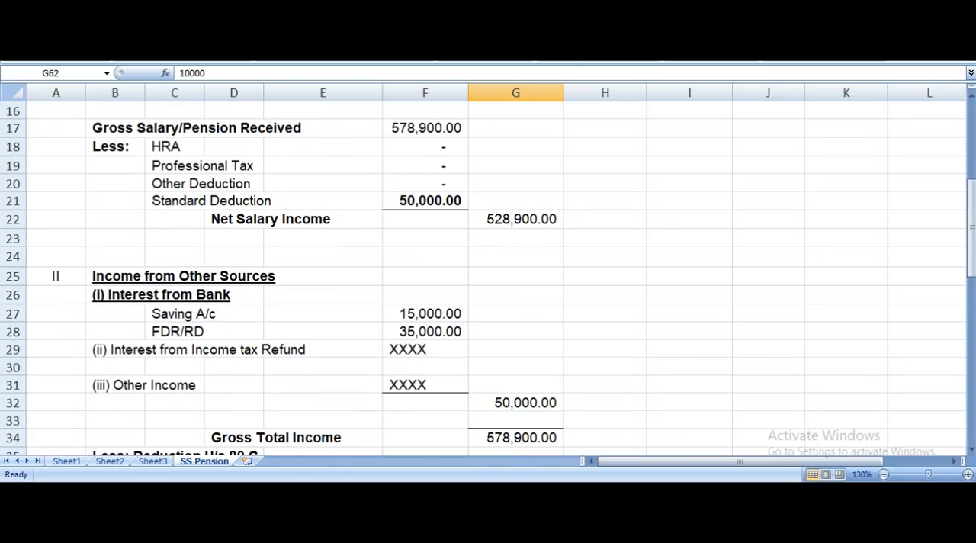
key("alt+Tab")
left_click(735, 463)
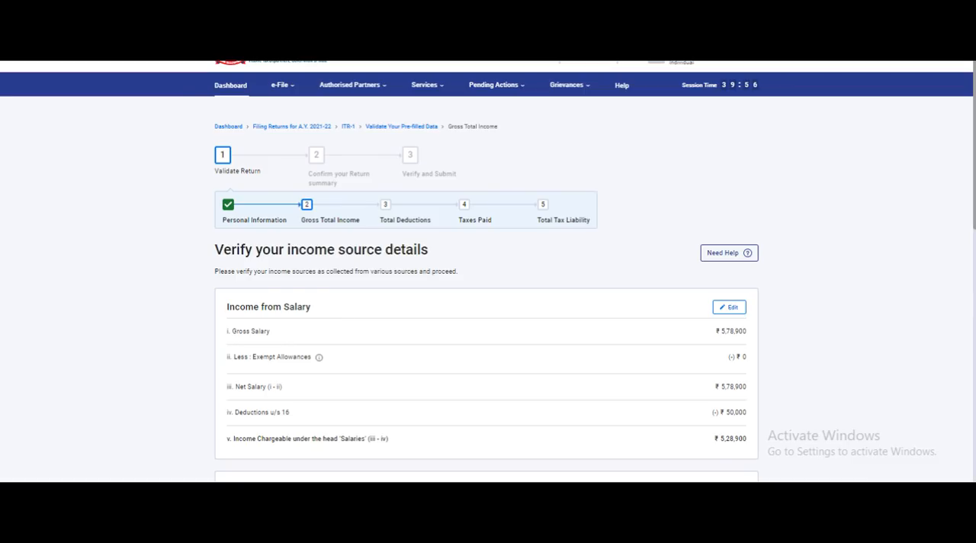
Change the interest from deposit under Income from other sources to 35,000 and save it.
scroll(487, 306, "down", 3)
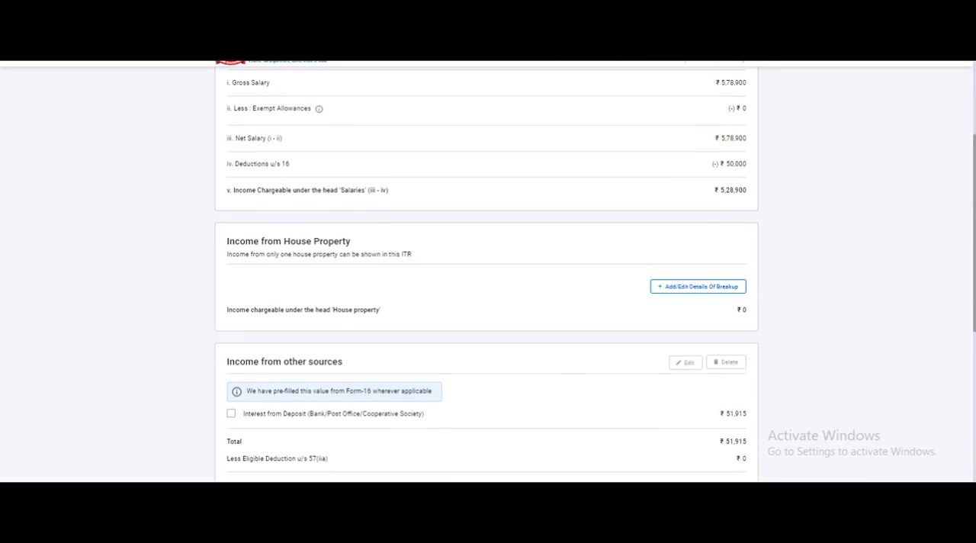
scroll(487, 275, "down", 1)
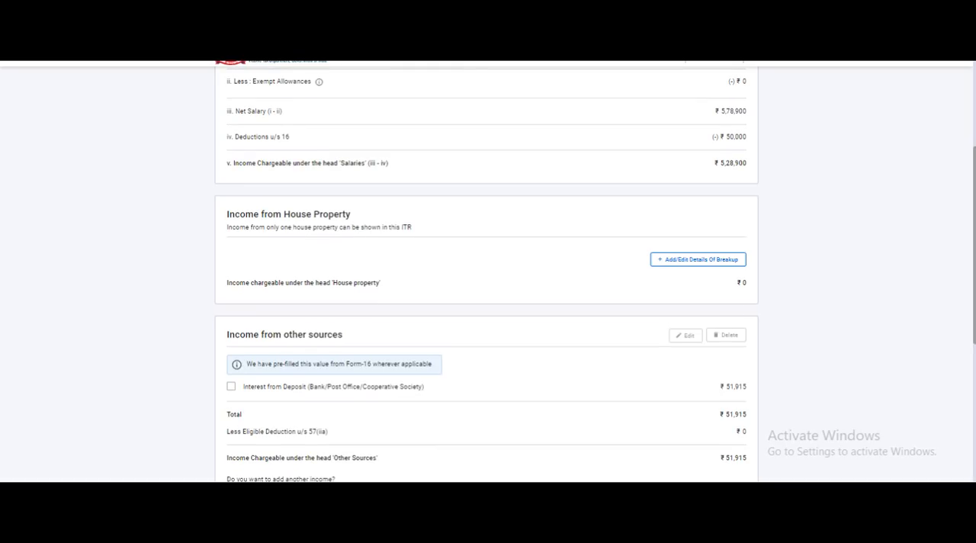
scroll(487, 275, "down", 1)
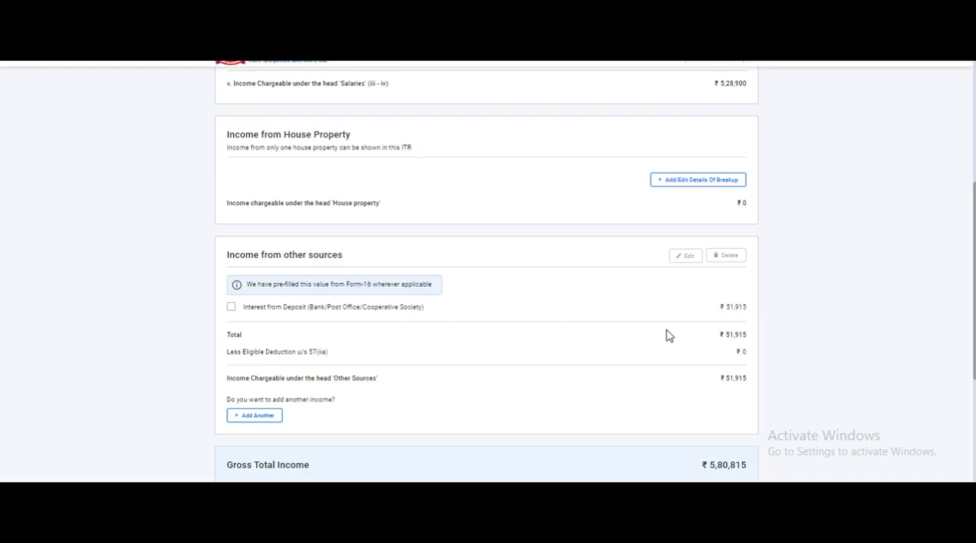
left_click(230, 309)
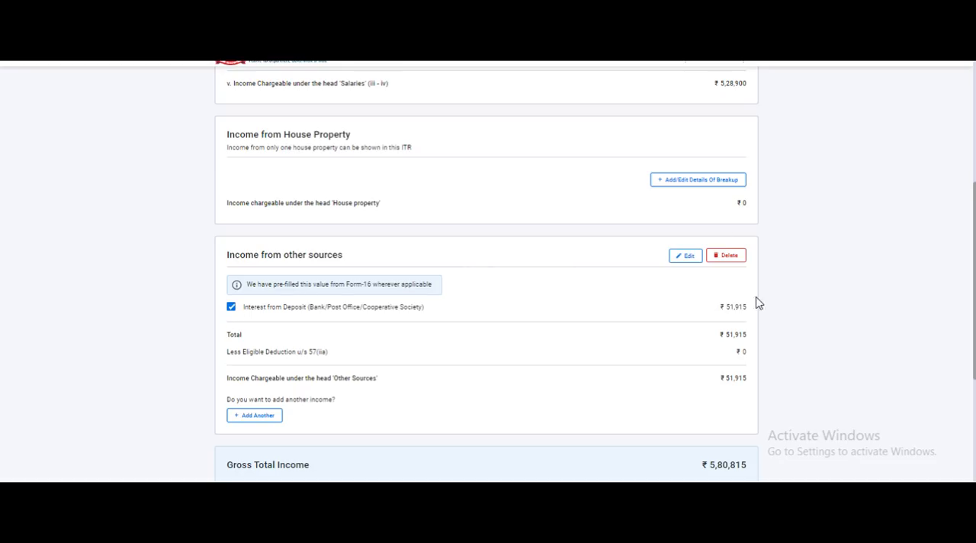
left_click(688, 258)
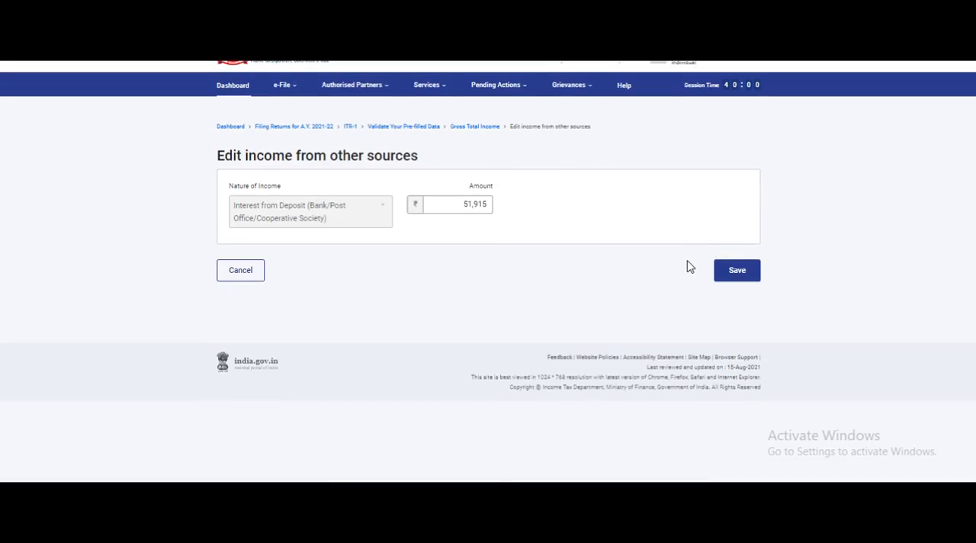
left_click(436, 204)
left_click_drag(465, 204, 514, 207)
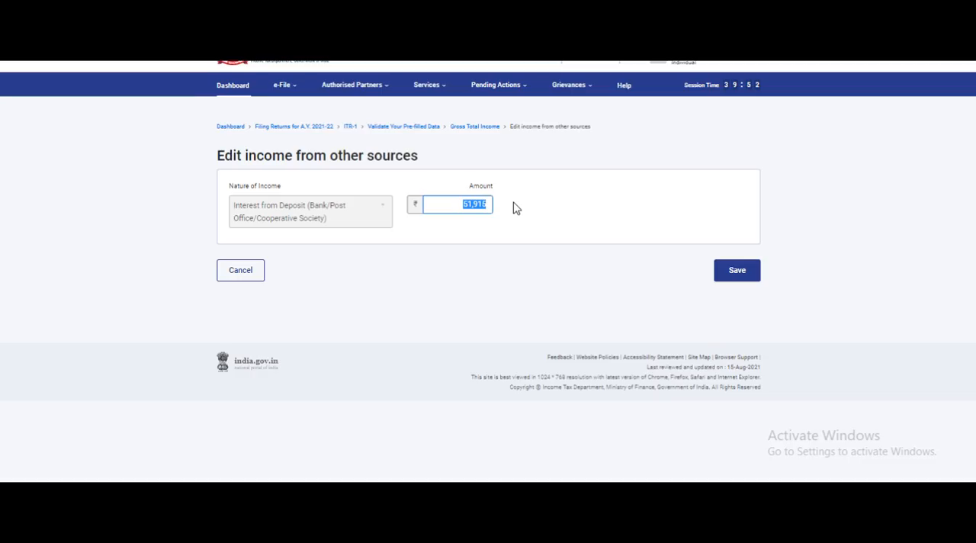
type("35000")
left_click(744, 275)
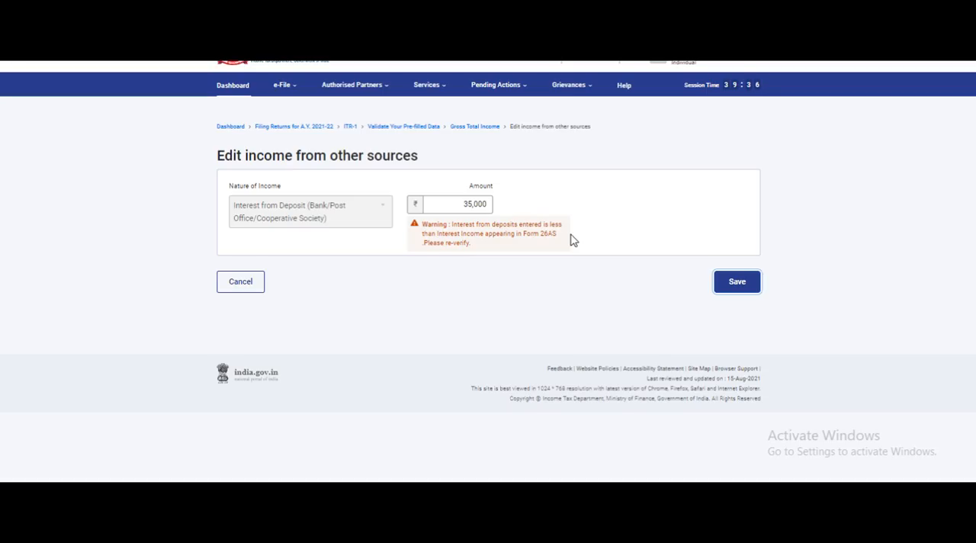
left_click(727, 297)
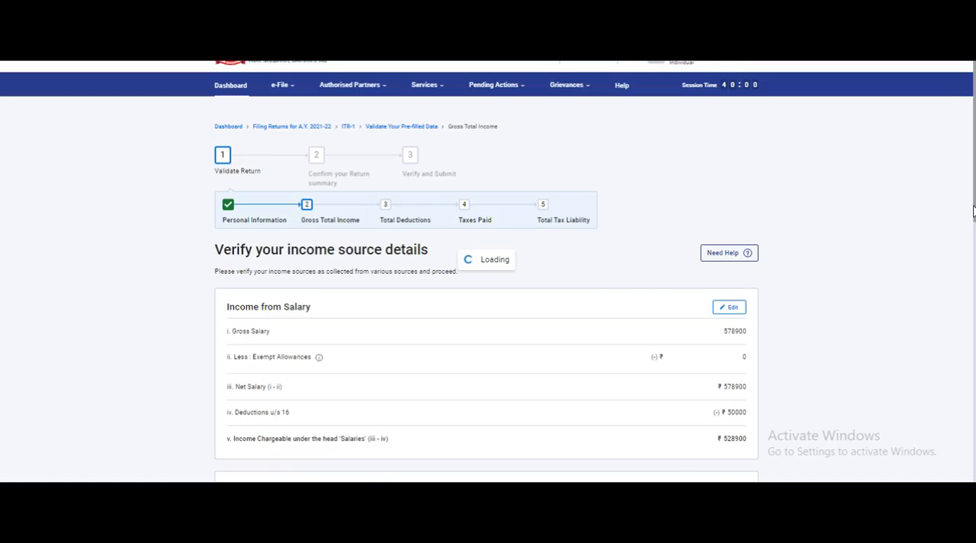
Add another income from other sources, answering Yes to savings bank interest with an amount of 15000.
key("ctrl+a")
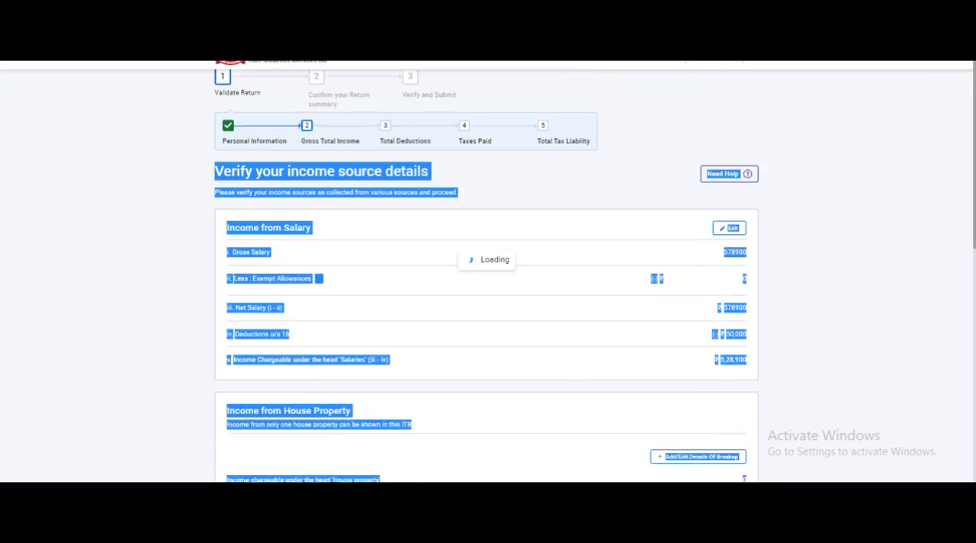
scroll(488, 305, "down", 2)
scroll(877, 338, "down", 2)
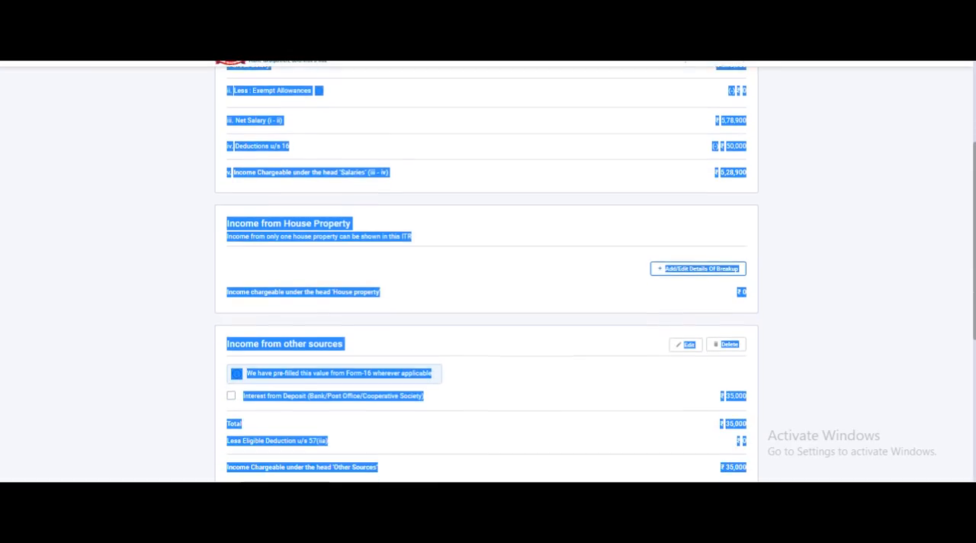
left_click(877, 338)
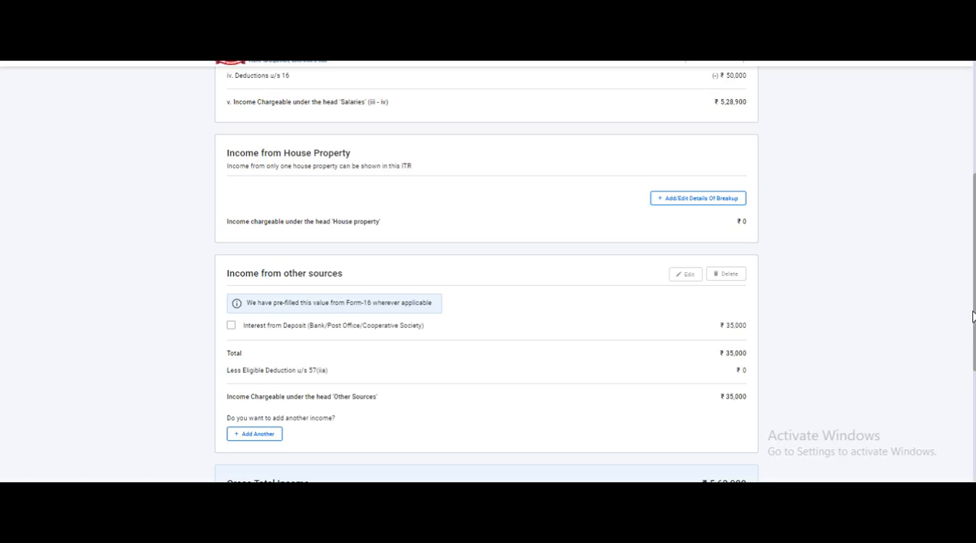
scroll(451, 232, "down", 2)
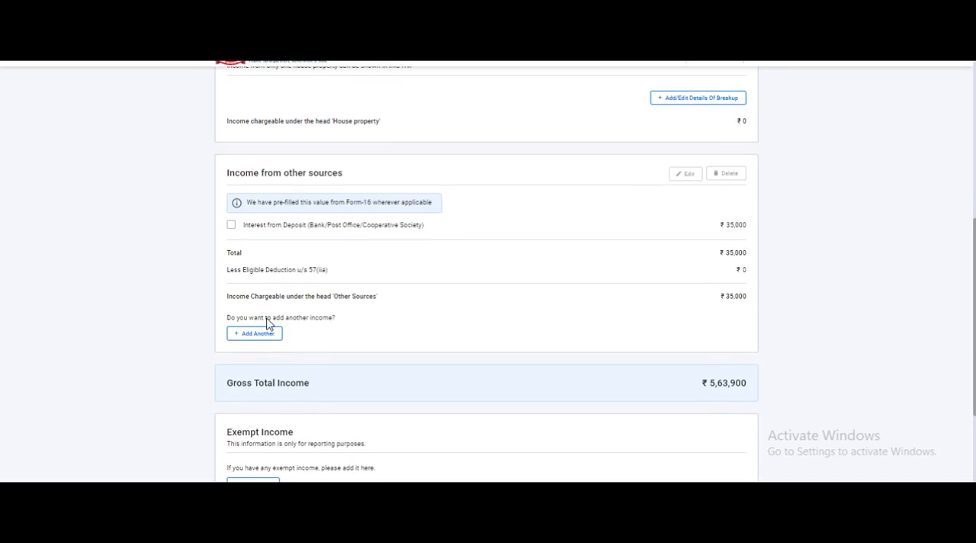
left_click(259, 340)
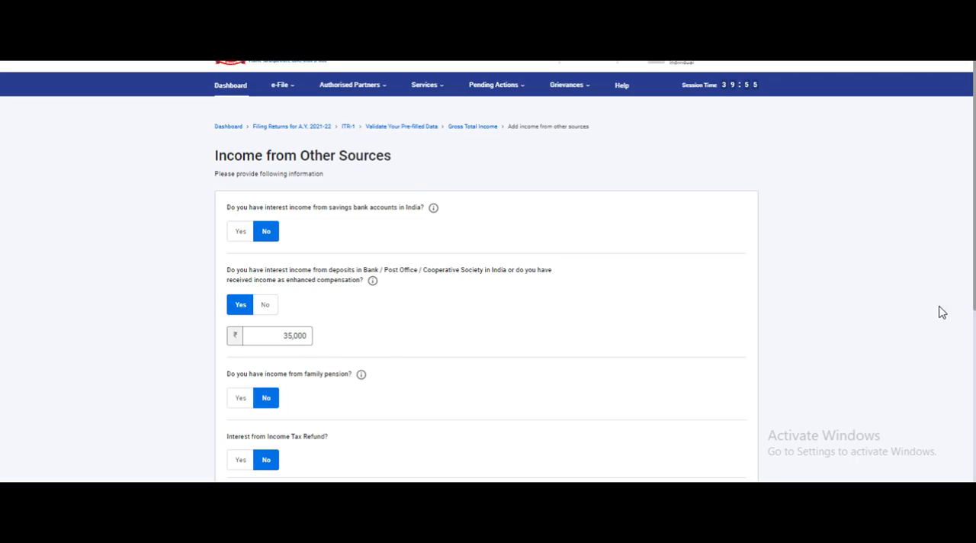
left_click(244, 231)
left_click(274, 258)
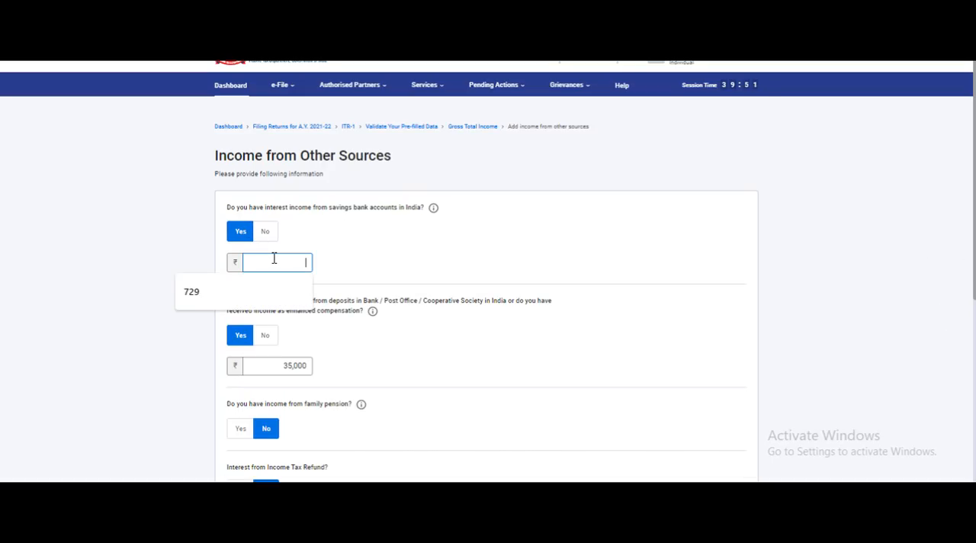
type("15000")
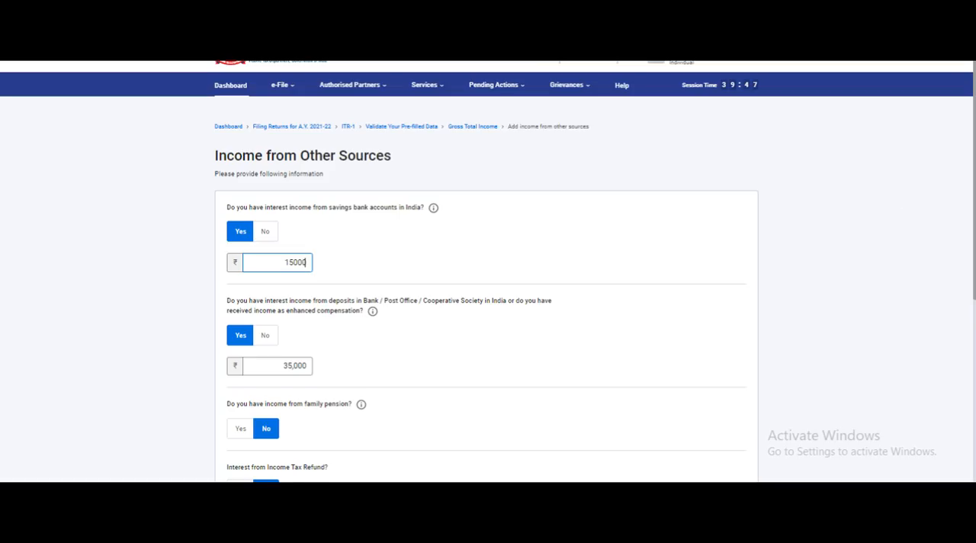
Review the remaining other-sources questions, leave family pension, refund interest, other and dividend income at No, and continue.
scroll(907, 199, "down", 2)
scroll(488, 305, "down", 3)
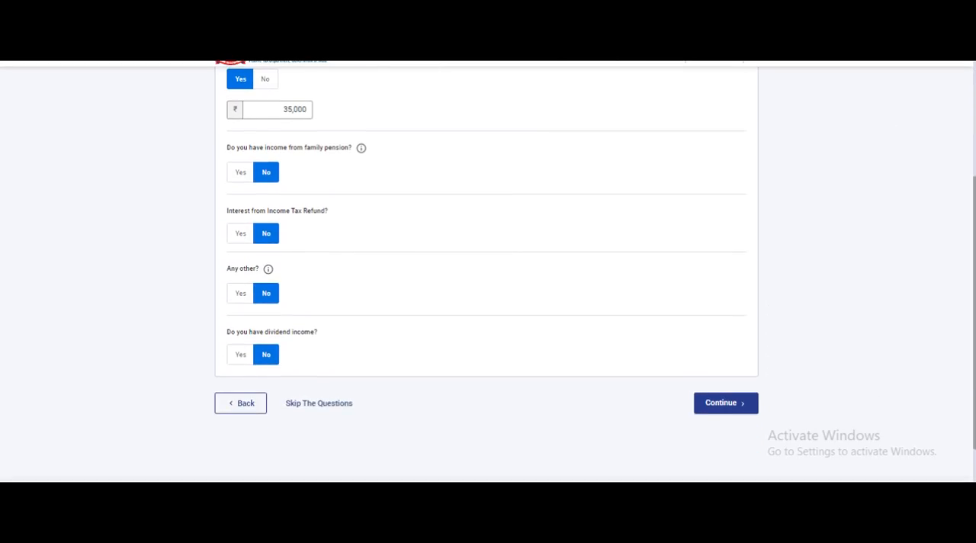
scroll(974, 323, "up", 1)
left_click_drag(973, 323, 950, 351)
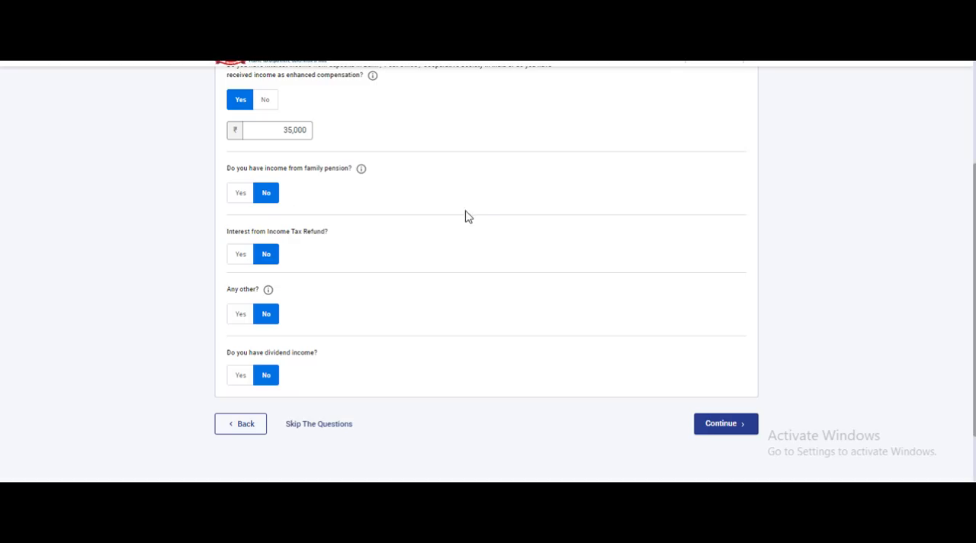
left_click(721, 425)
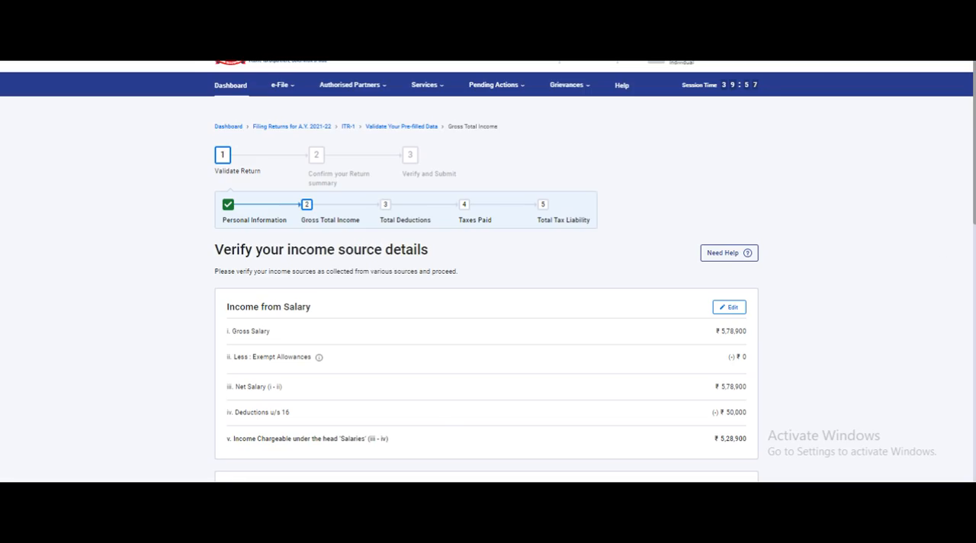
Compare the return's other-sources income and Gross Total Income with the SS Pension computation in Excel.
scroll(487, 290, "down", 5)
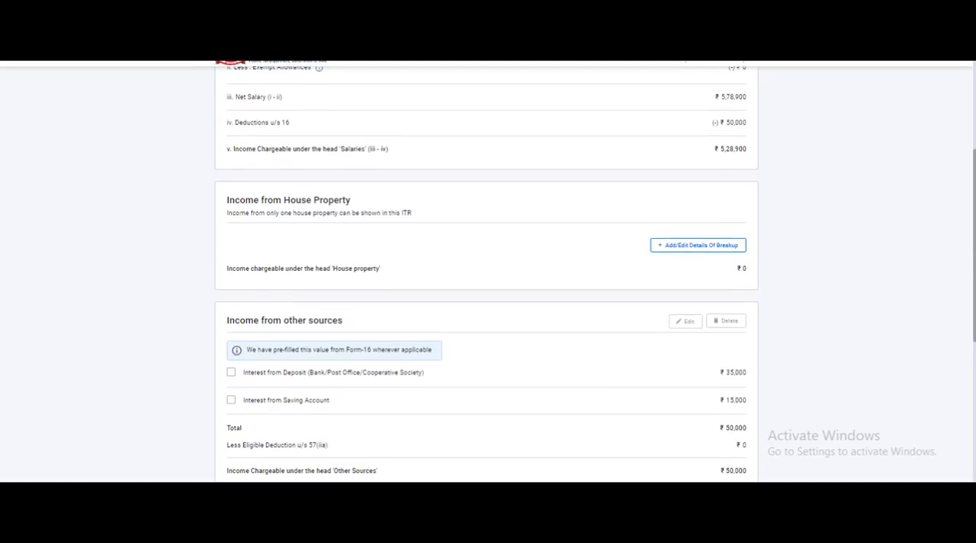
scroll(487, 274, "down", 1)
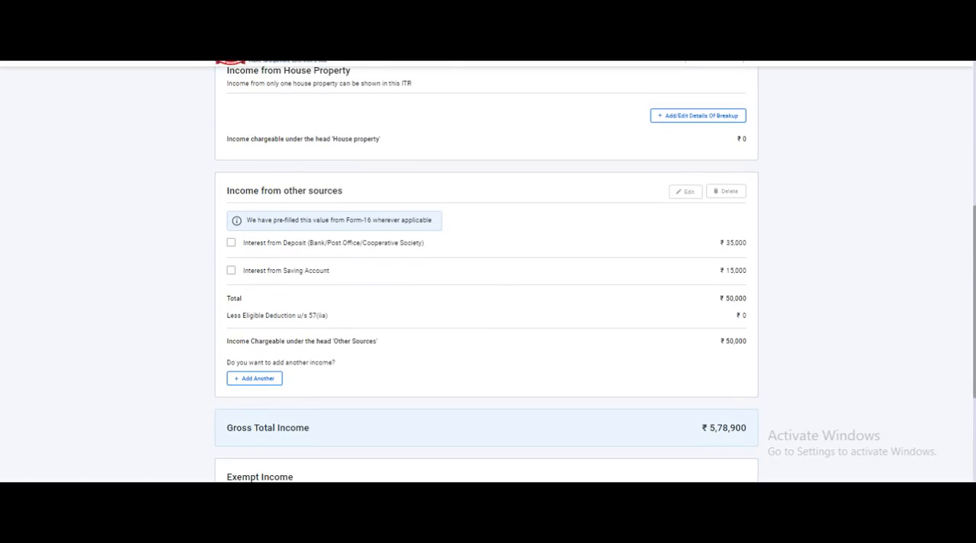
scroll(974, 436, "down", 3)
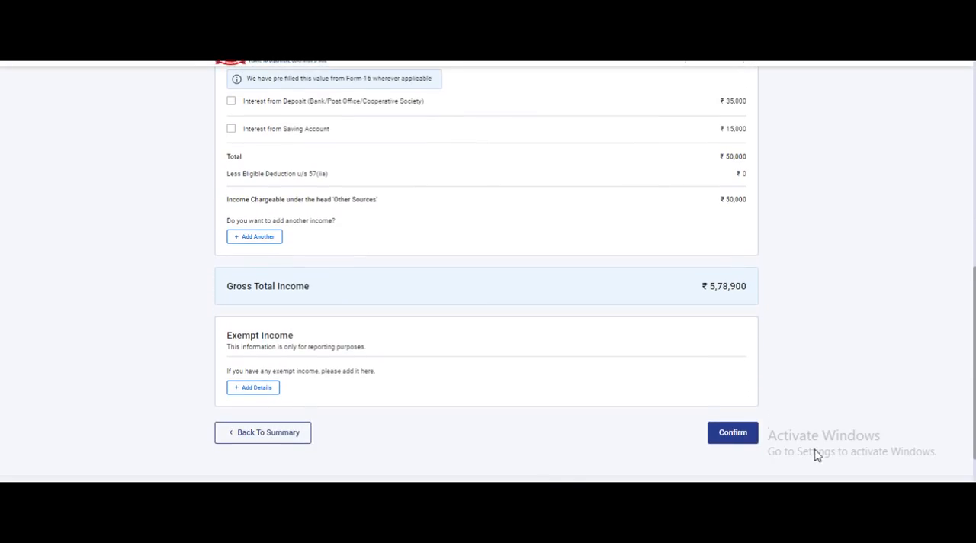
left_click(659, 492)
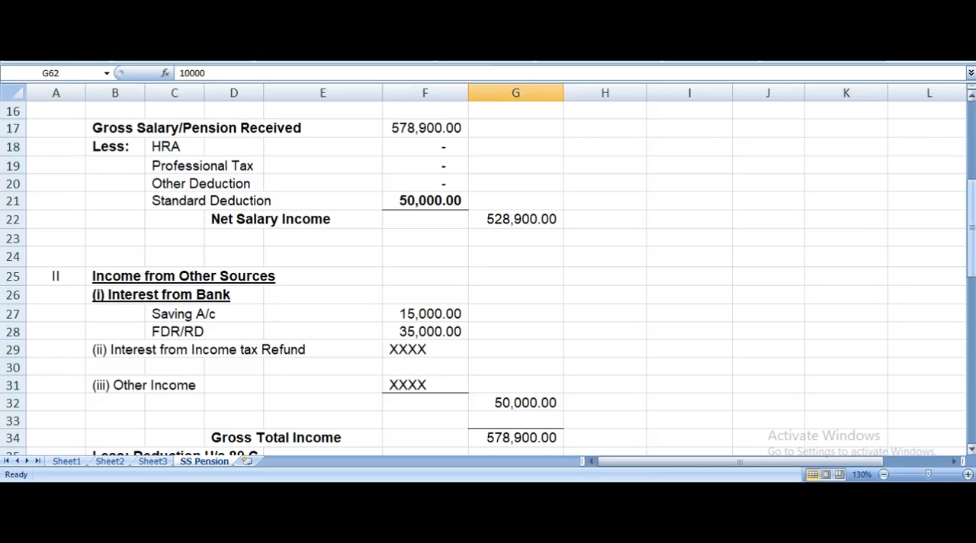
left_click_drag(972, 232, 971, 233)
left_click_drag(972, 237, 971, 240)
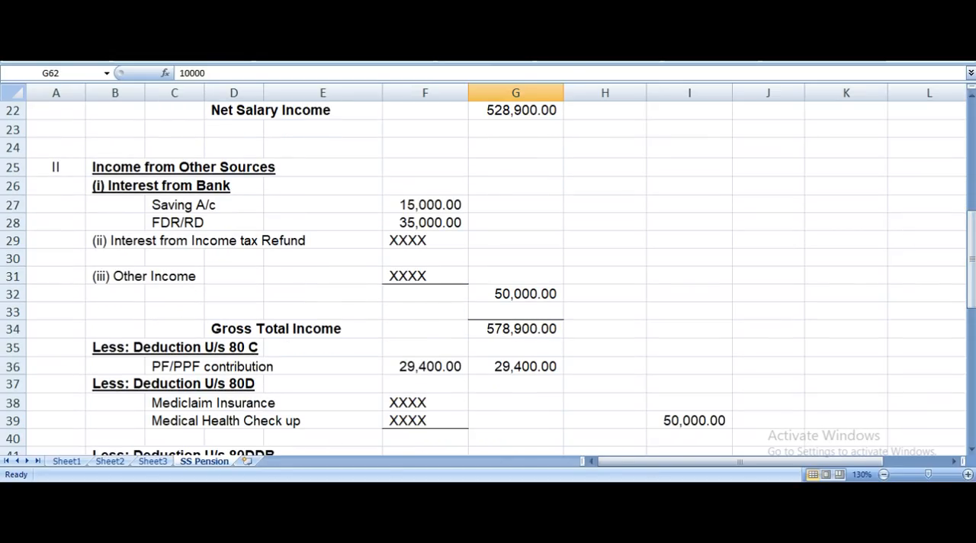
Switch back to the e-filing portal, confirm the Gross Total Income section and open Total Deductions.
left_click(534, 496)
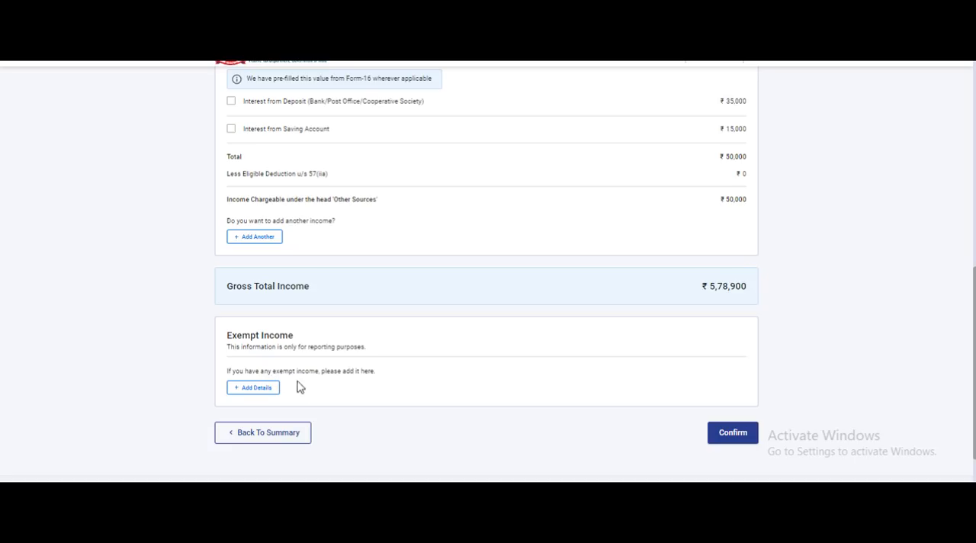
left_click(743, 440)
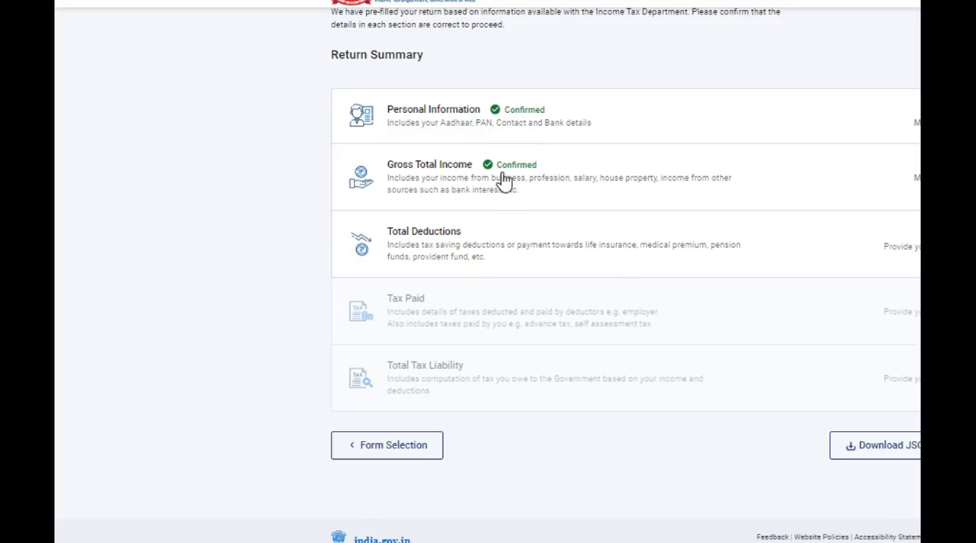
left_click(489, 251)
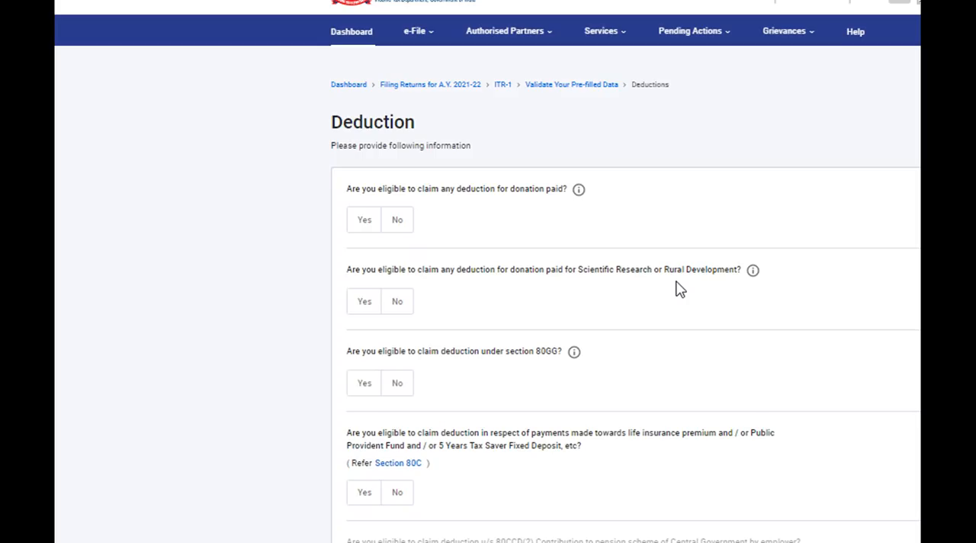
Answer No to the deduction questions on donations paid, donations for Scientific Research or Rural Development, and section 80GG.
left_click(405, 225)
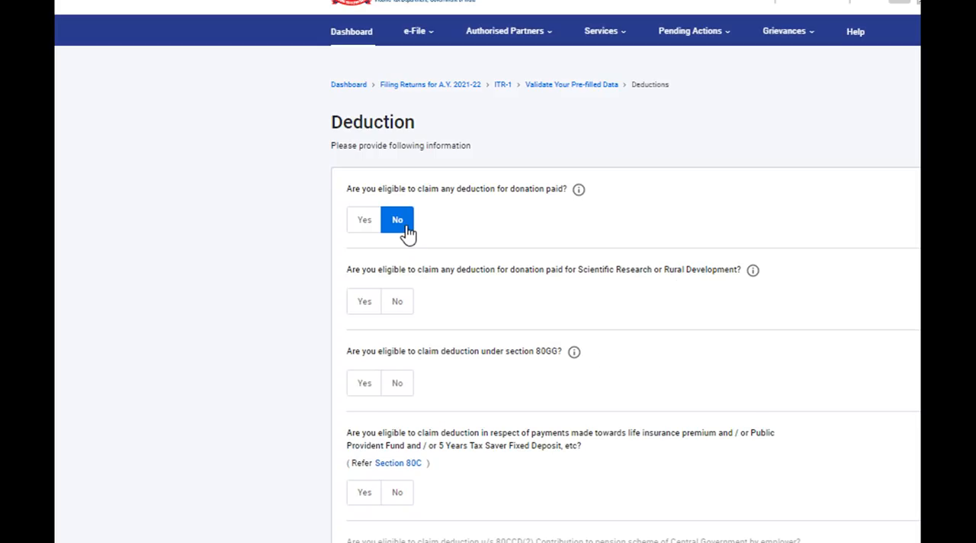
left_click(398, 309)
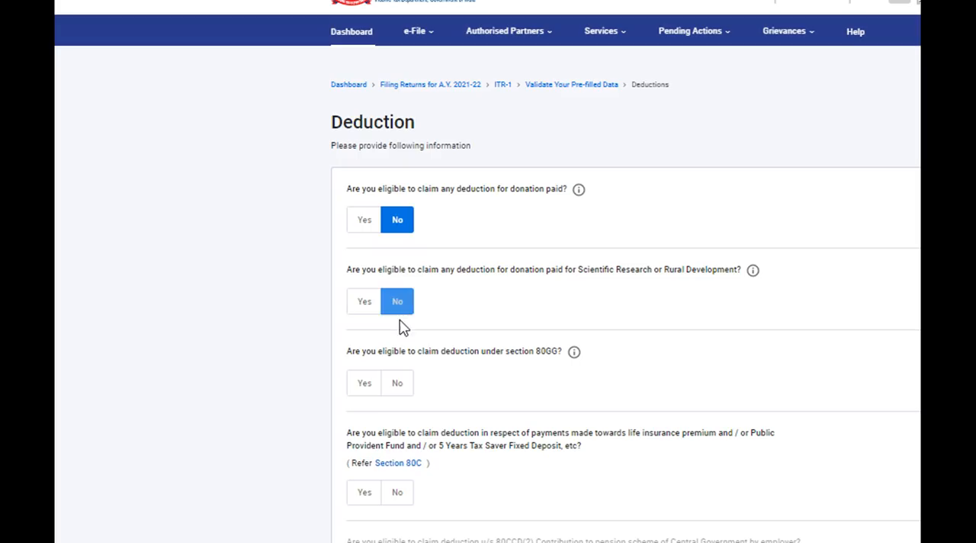
left_click(405, 388)
Answer Yes to the Section 80C deduction question and set the amount claimed to 29400.
scroll(434, 321, "down", 3)
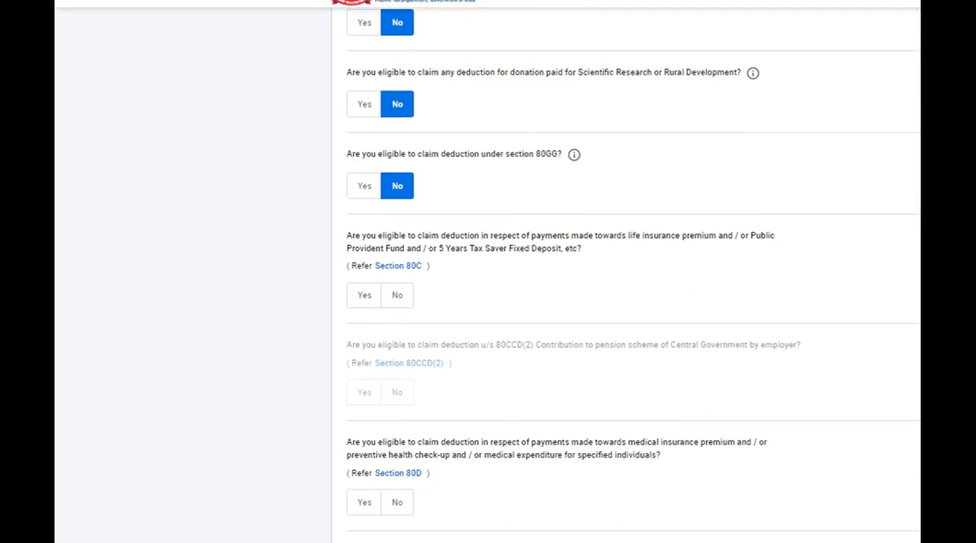
left_click(368, 302)
left_click(427, 355)
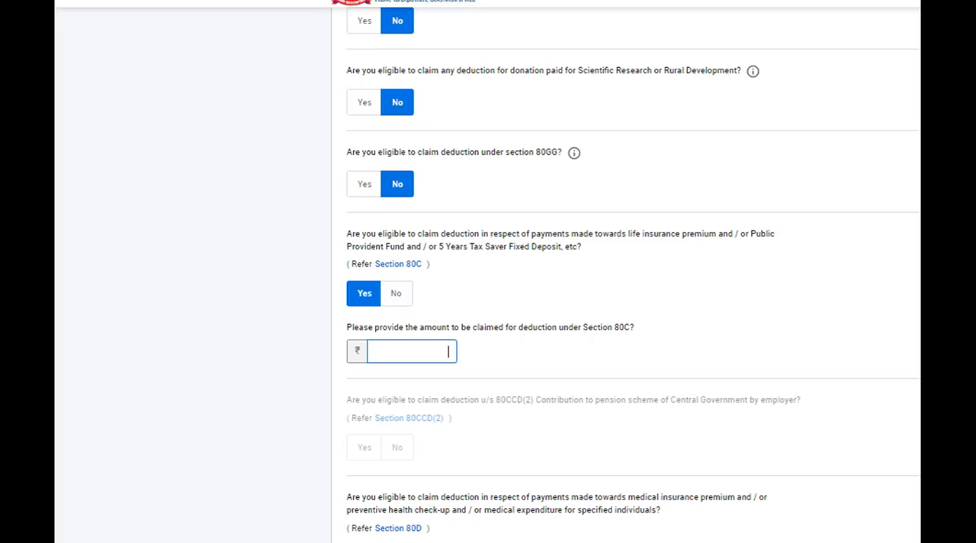
type("400")
left_click(668, 464)
Answer No to the Section 80D, Section 80E and other deduction questions, and continue to the deductions verification.
scroll(633, 305, "down", 5)
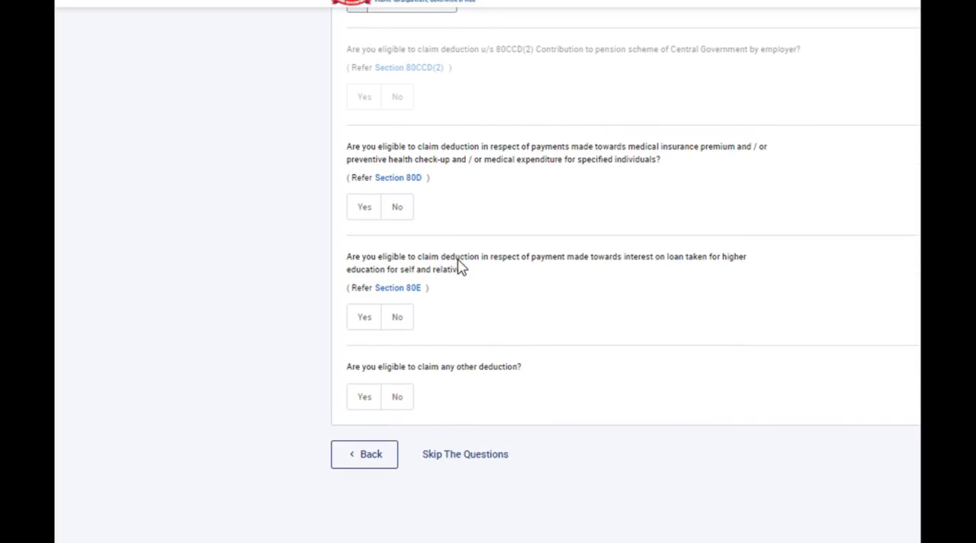
left_click(398, 215)
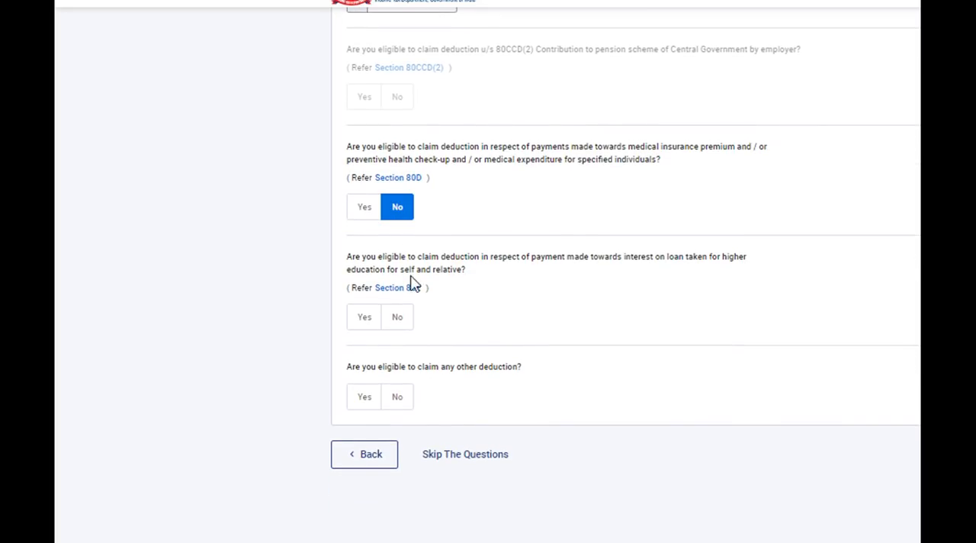
left_click(400, 323)
left_click(398, 398)
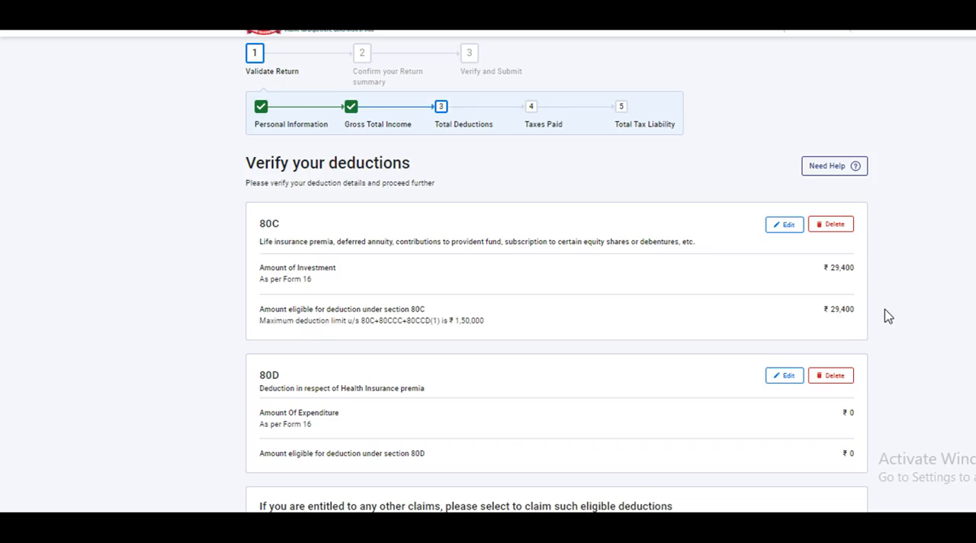
Add an 80TTB deduction for interest on deposits with an amount of 50000.
scroll(556, 305, "down", 3)
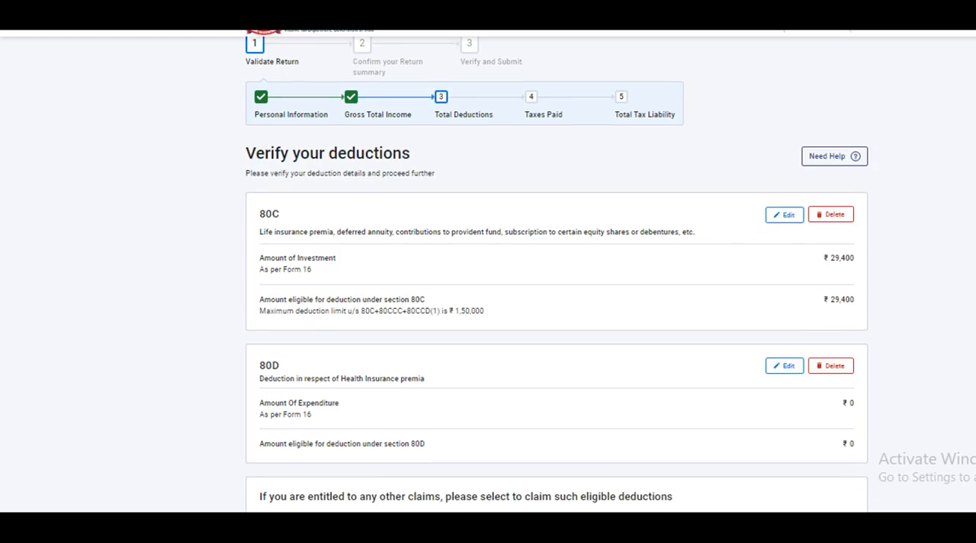
scroll(756, 385, "down", 2)
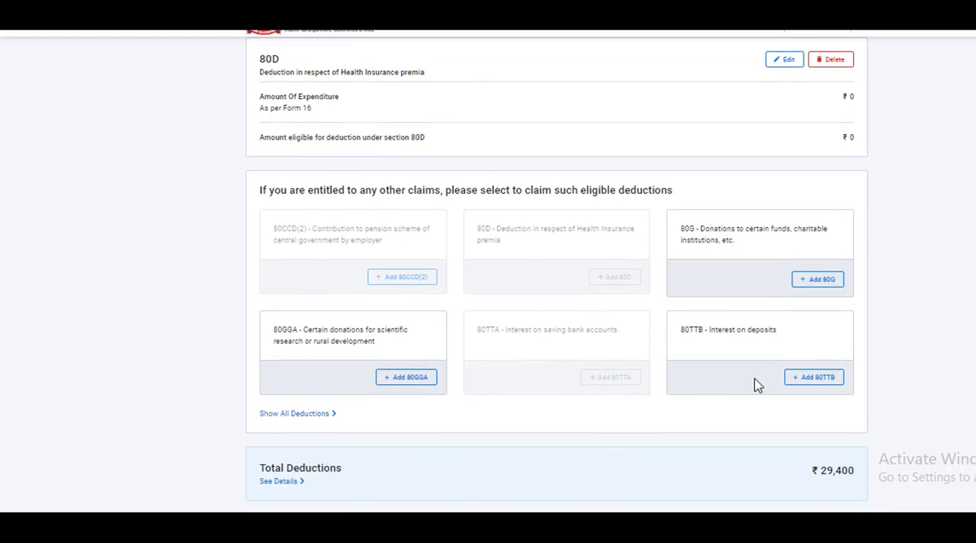
left_click(813, 381)
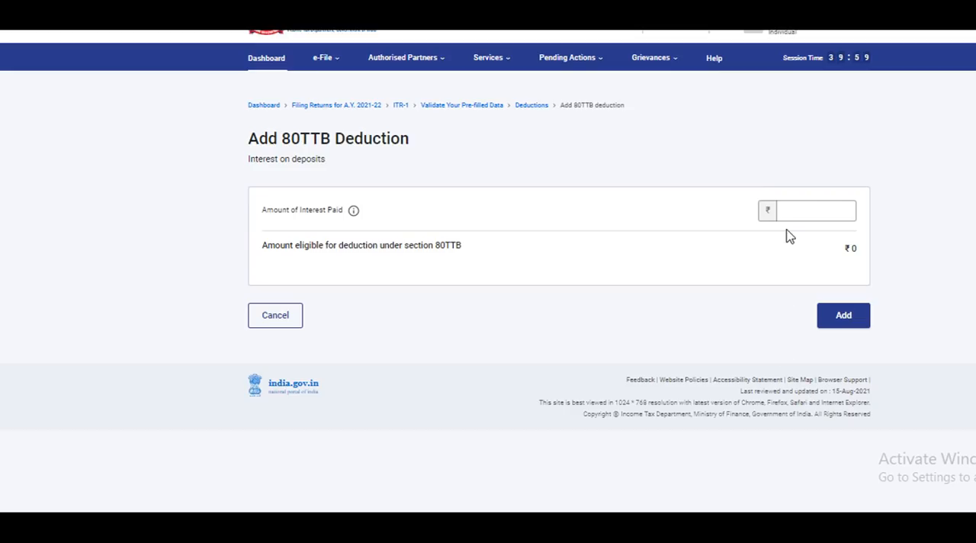
left_click(820, 209)
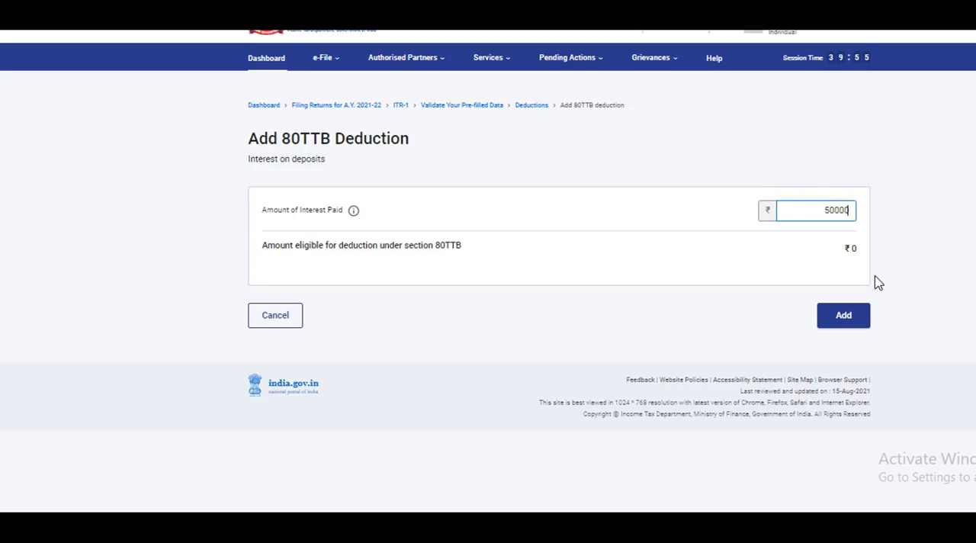
left_click(847, 317)
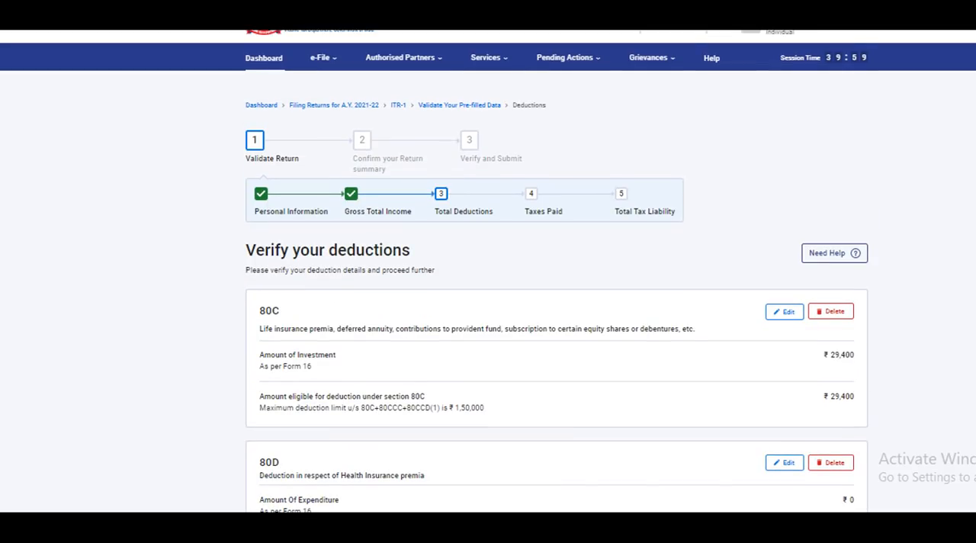
Compare the return's Total Deductions with the deductions in the SS Pension computation in Excel, including 80TTB.
scroll(557, 297, "down", 8)
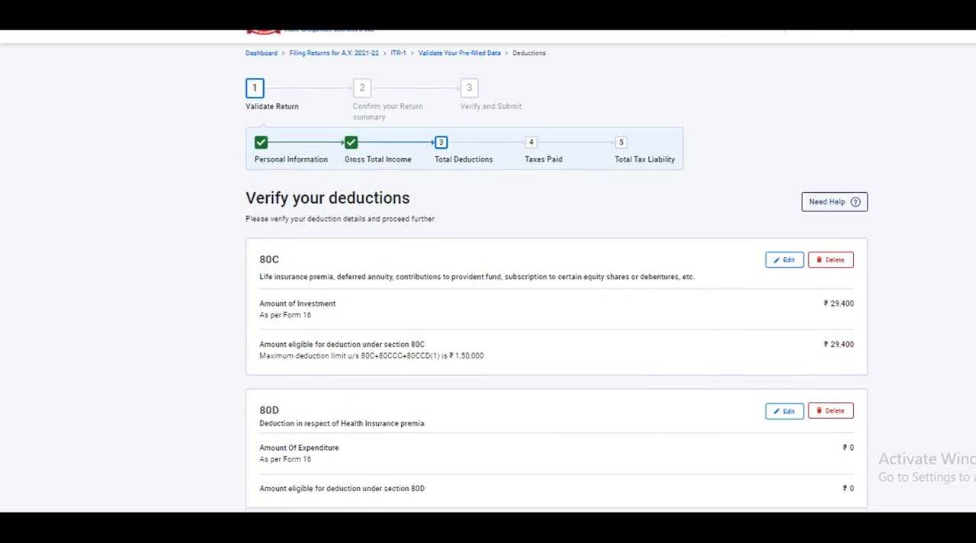
scroll(557, 297, "down", 1)
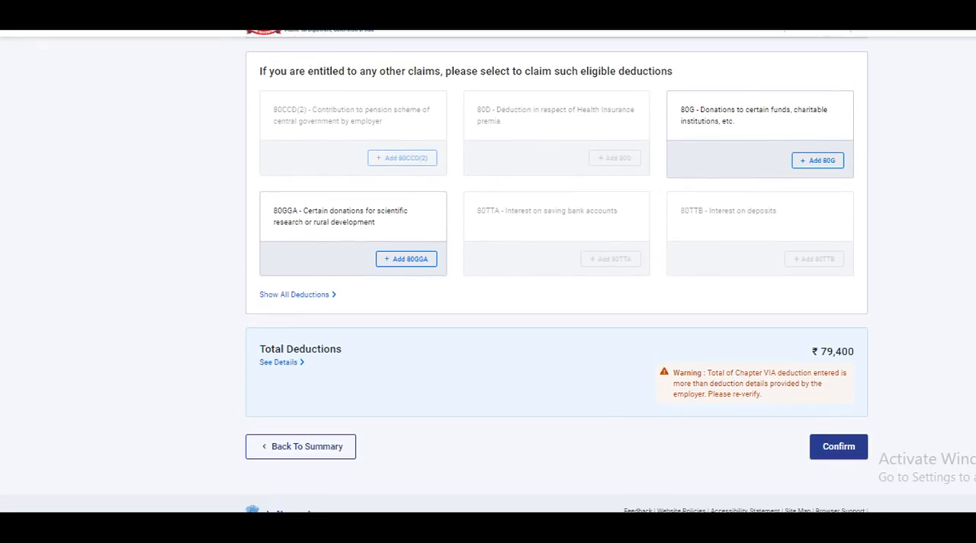
key("alt+Tab")
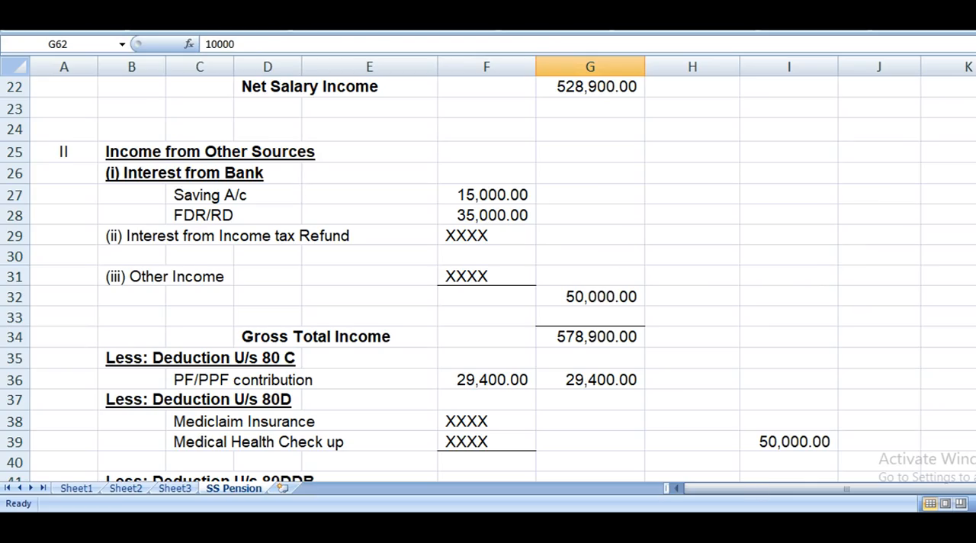
scroll(488, 274, "down", 6)
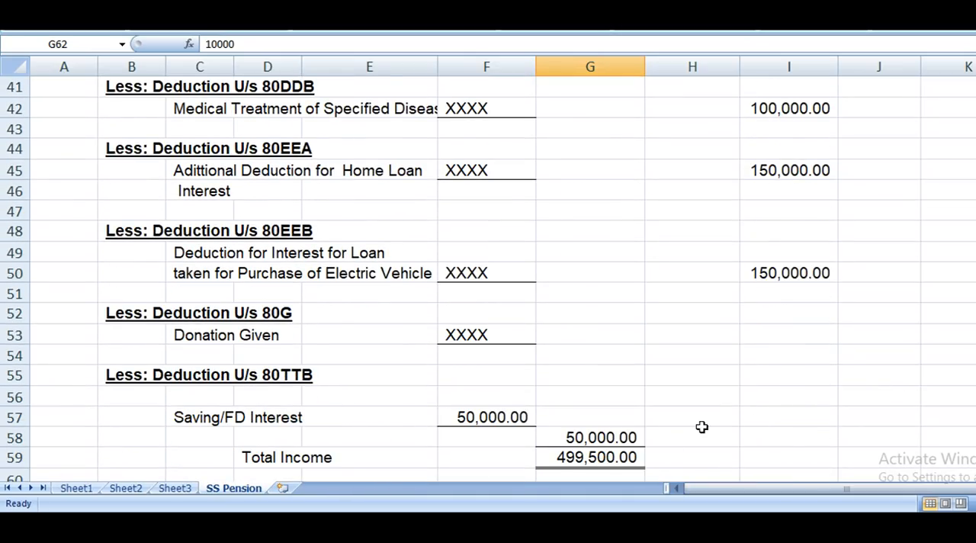
key("alt+Tab")
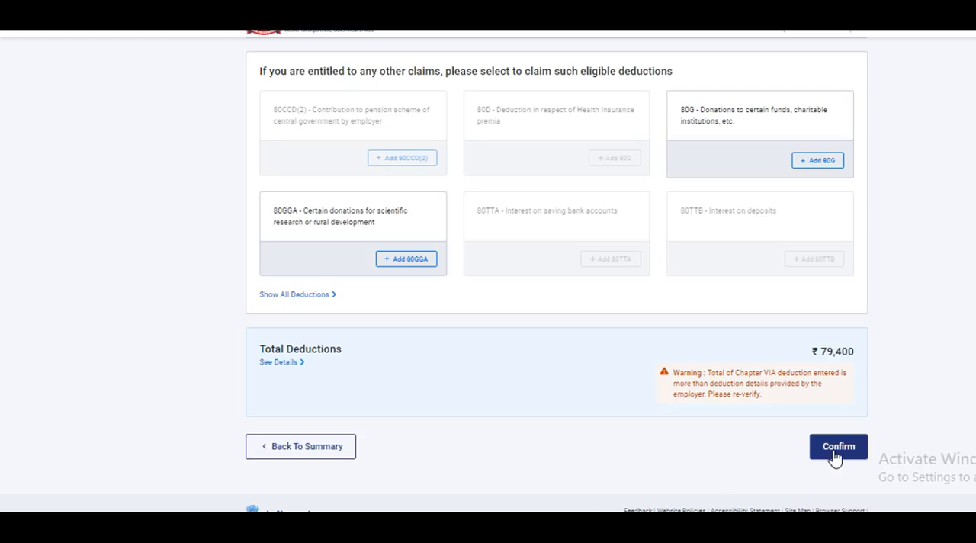
Confirm the Total Deductions section, and review and confirm the Tax Paid details.
left_click(837, 452)
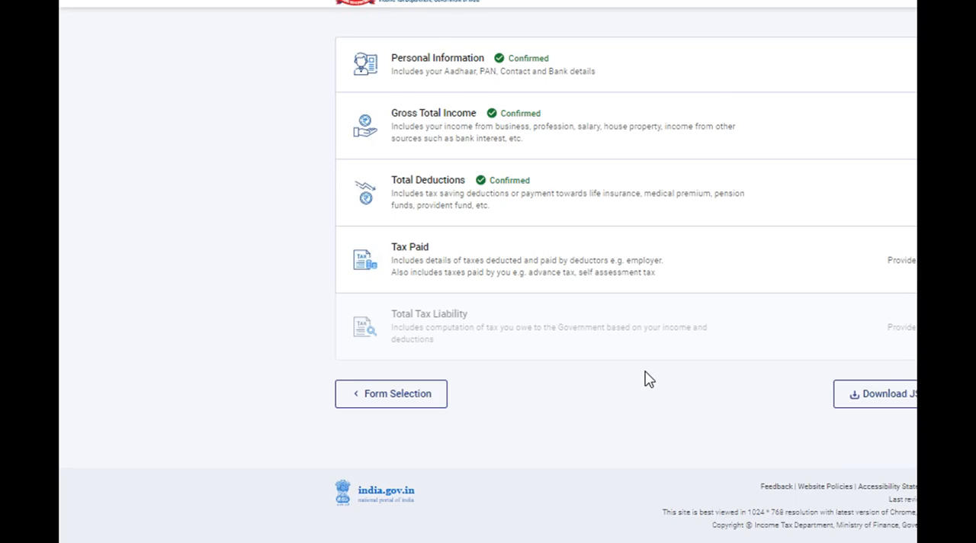
left_click(441, 278)
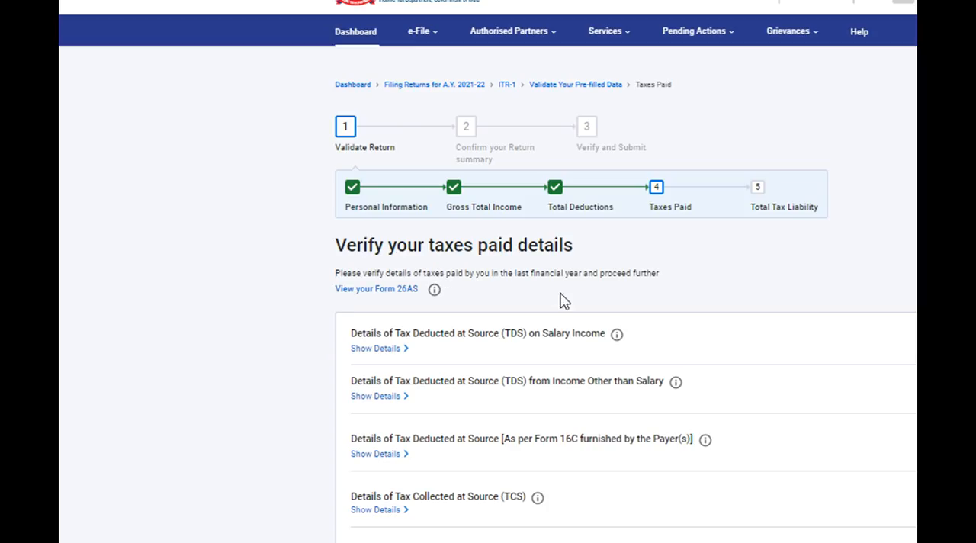
scroll(625, 305, "down", 3)
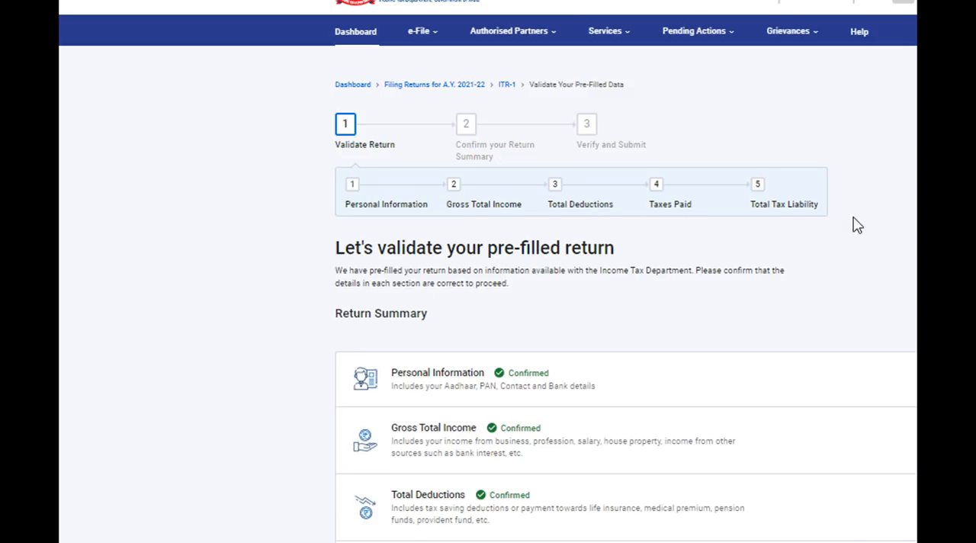
Open the Total Tax Liability section and compare its income computation with Total Income in the SS Pension sheet in Excel.
scroll(625, 297, "down", 4)
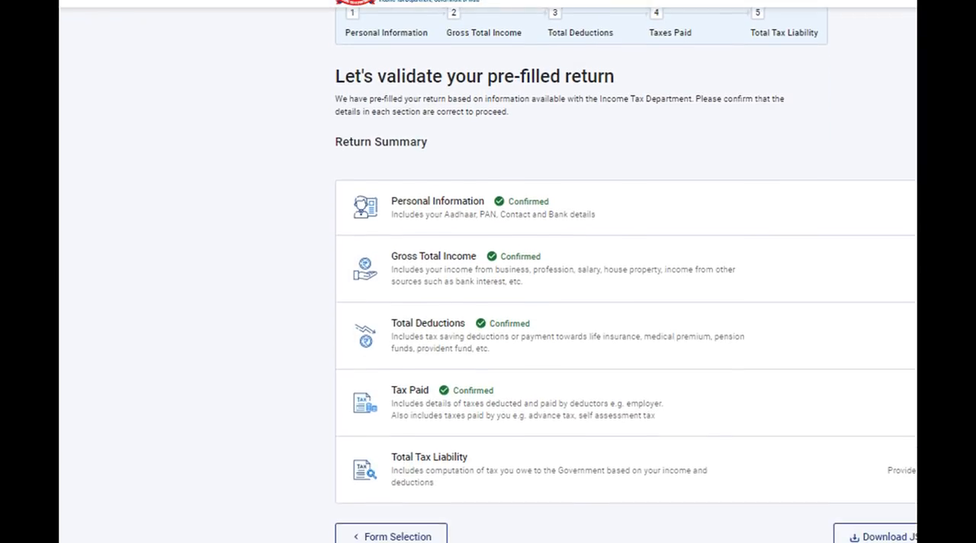
scroll(625, 274, "down", 1)
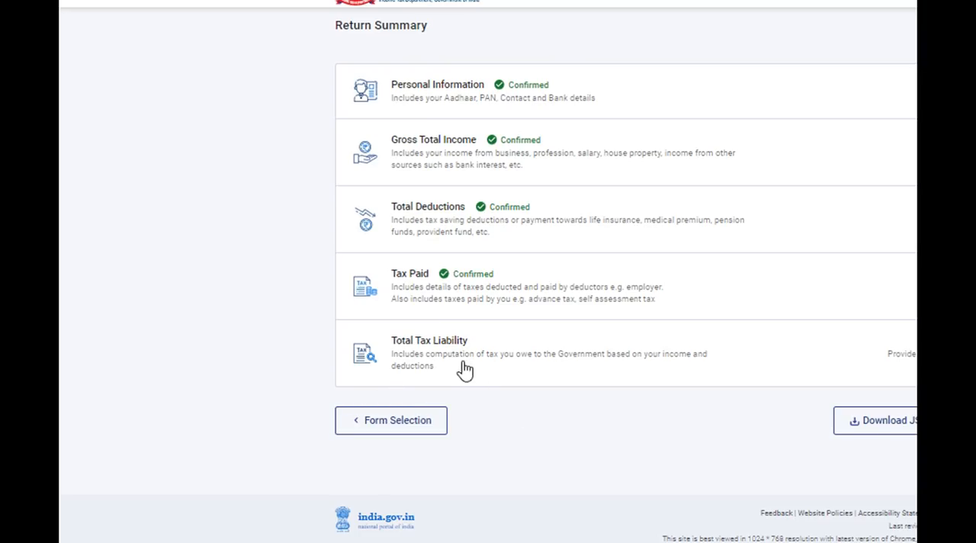
left_click(502, 370)
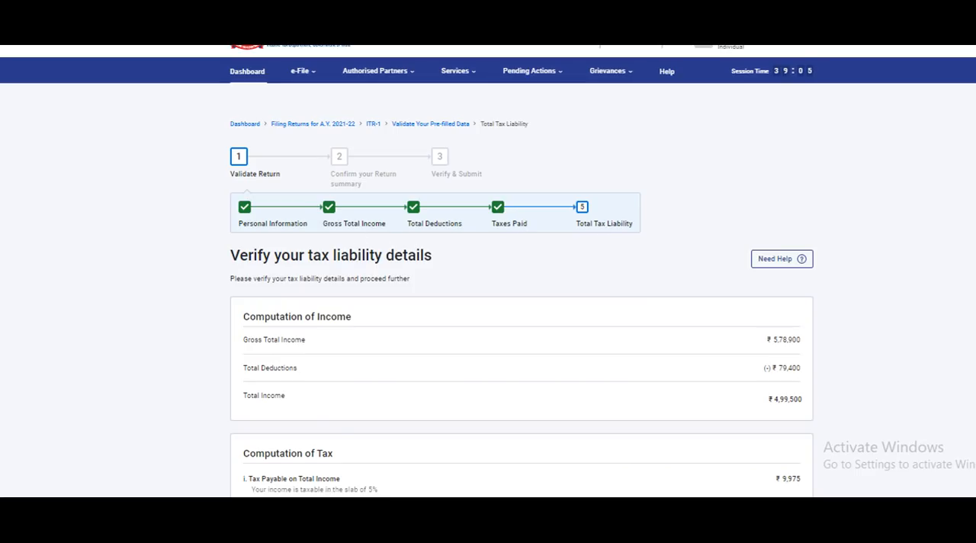
scroll(522, 305, "down", 3)
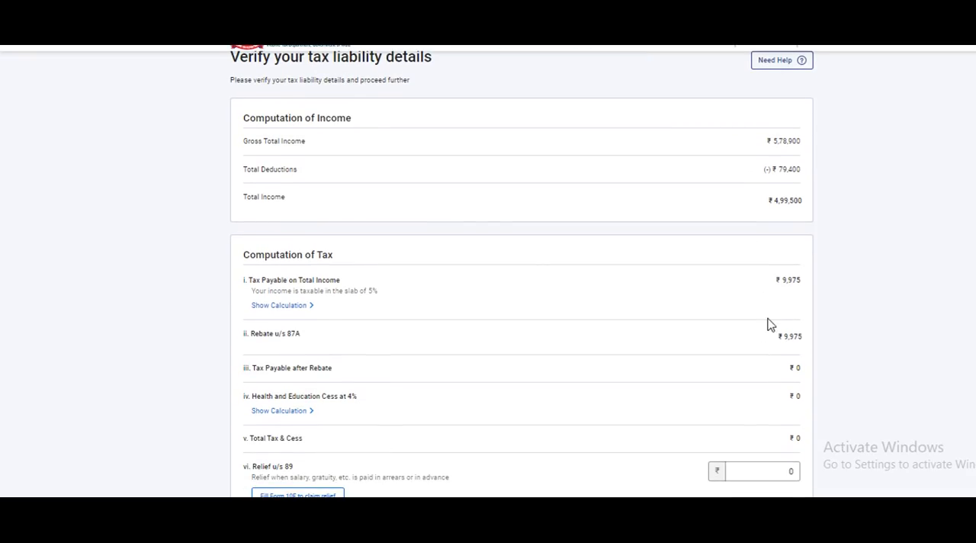
key("alt+Tab")
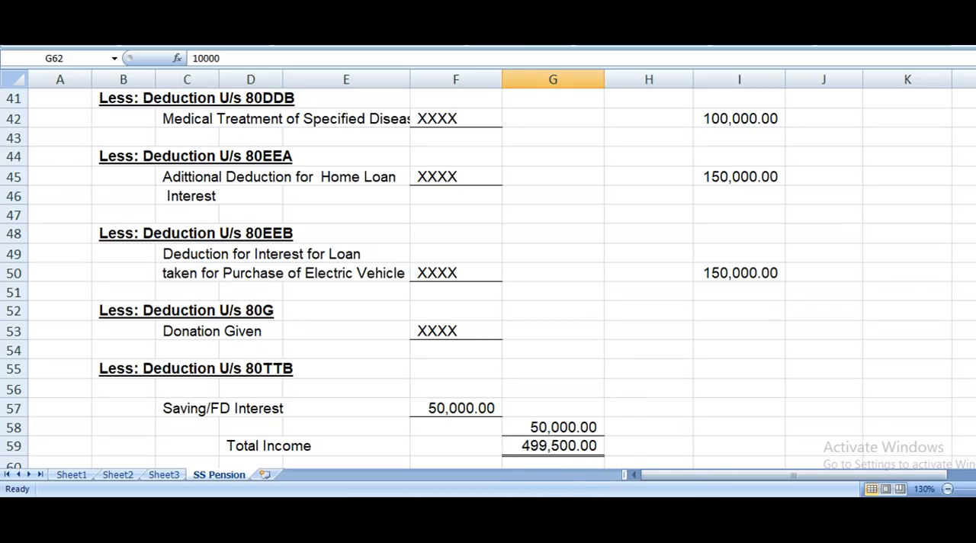
key("alt+Tab")
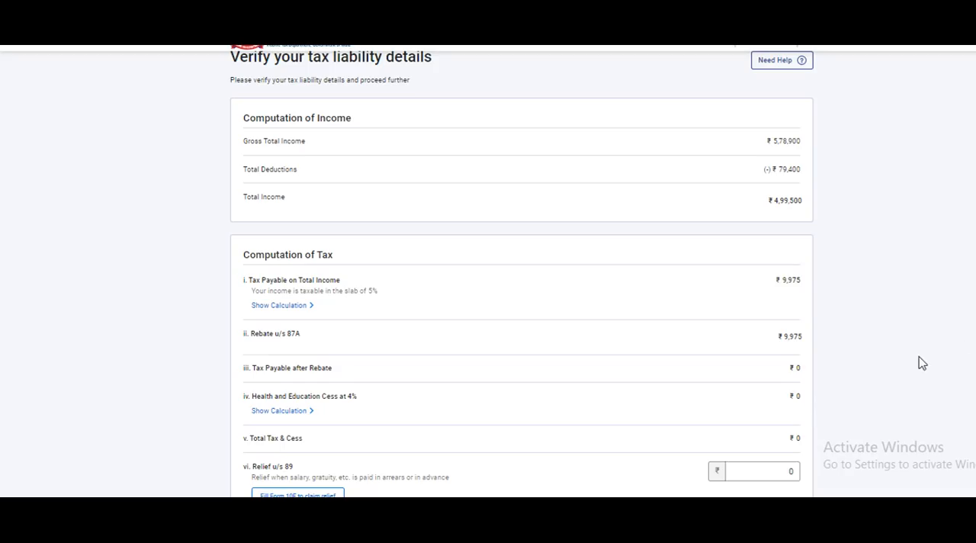
Review the remaining tax computation, confirm Total Tax Liability and proceed to the tax summary.
scroll(522, 273, "down", 5)
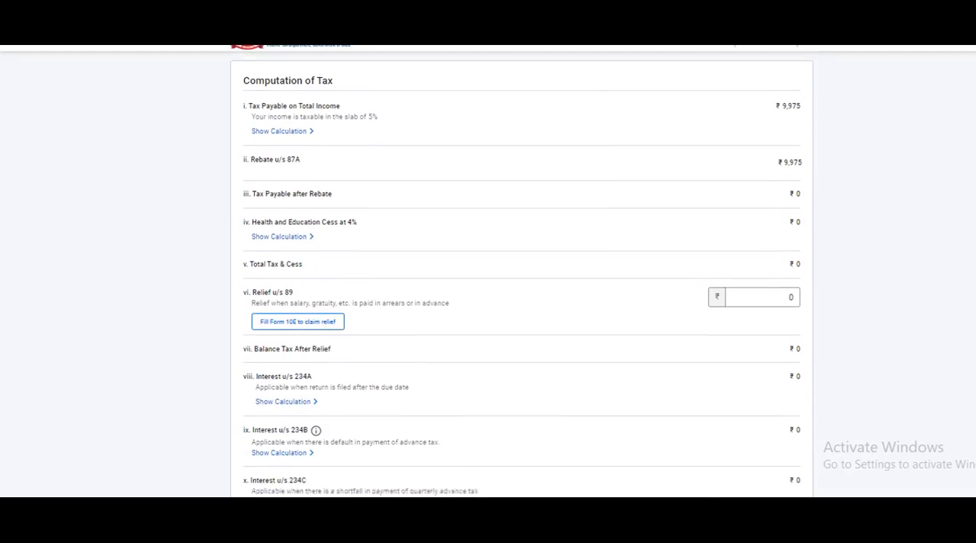
scroll(522, 273, "down", 1)
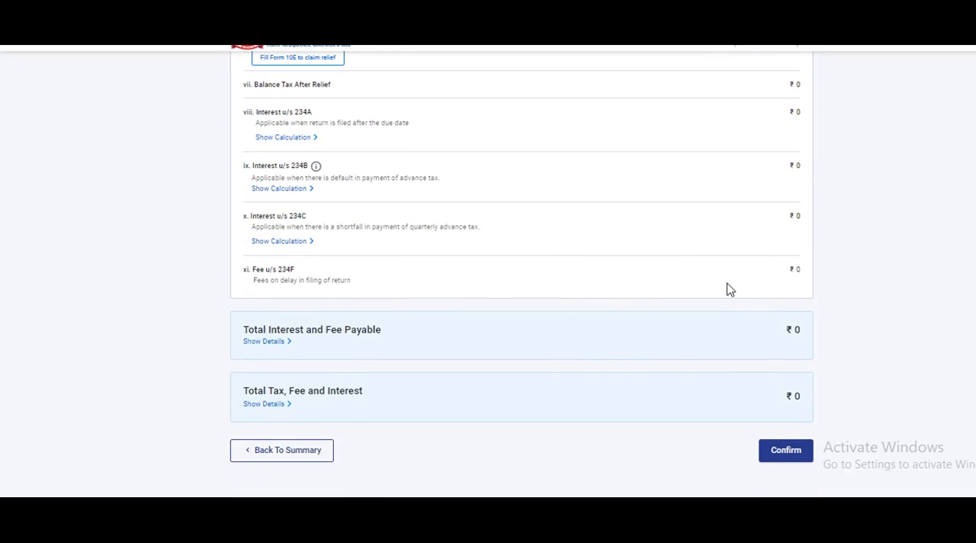
left_click(796, 450)
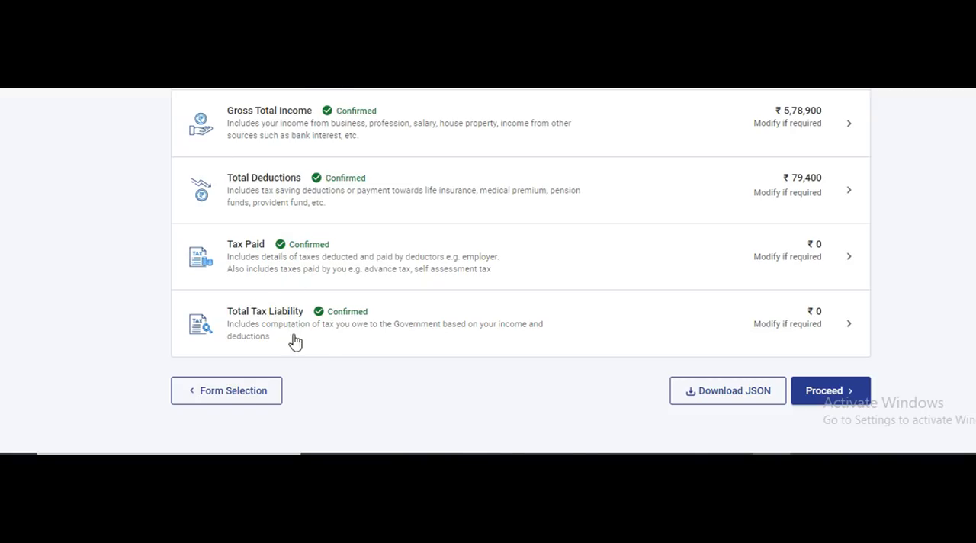
left_click(826, 395)
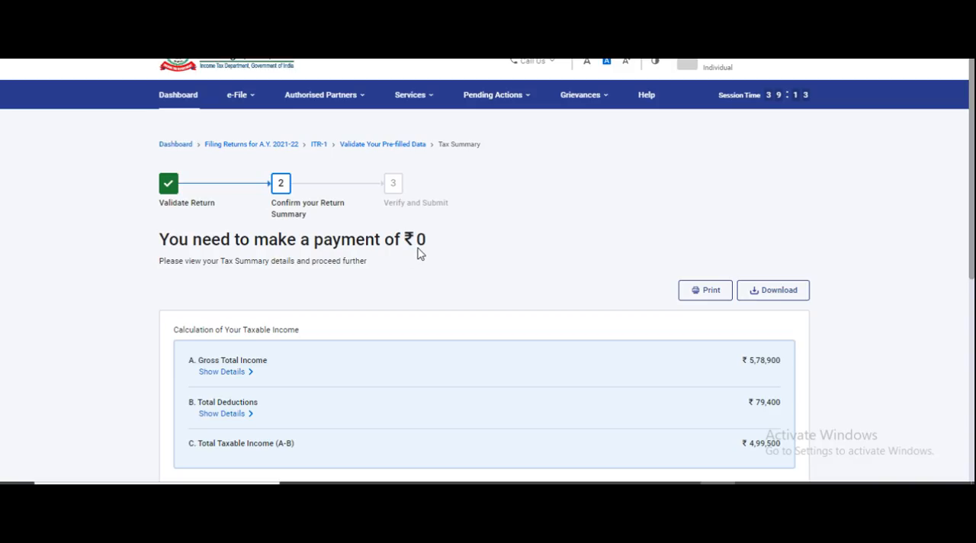
Review the tax summary down to Amount Payable and open the return preview with its verification declaration.
left_click_drag(974, 263, 971, 412)
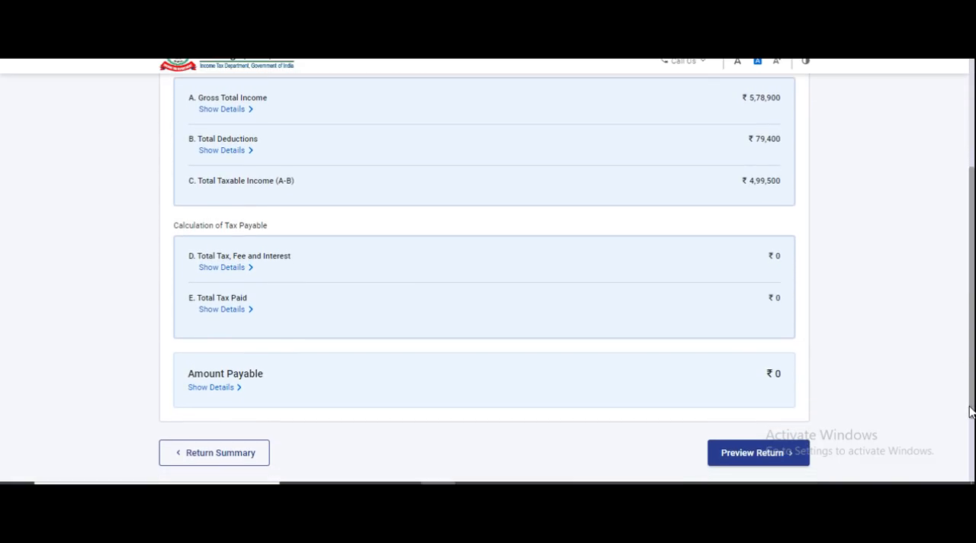
left_click(740, 453)
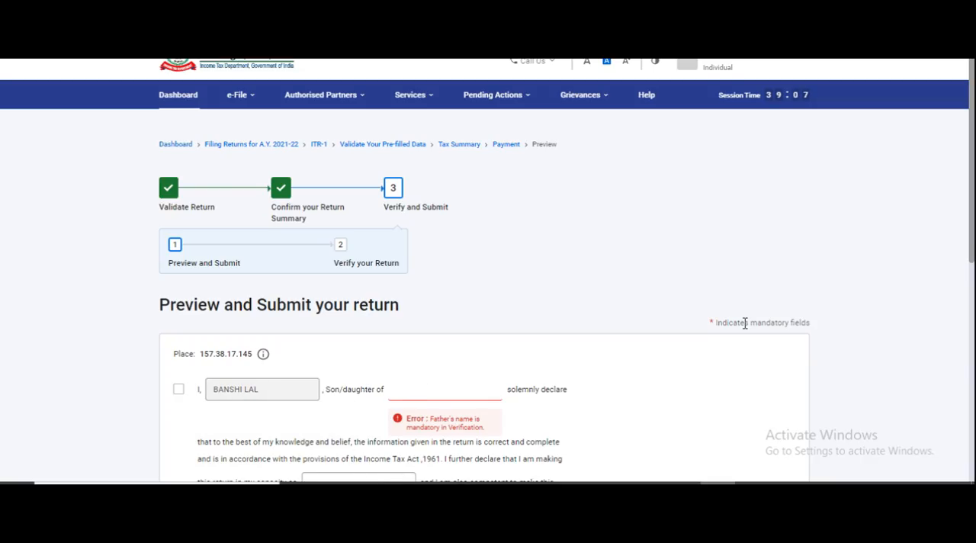
scroll(973, 246, "down", 1)
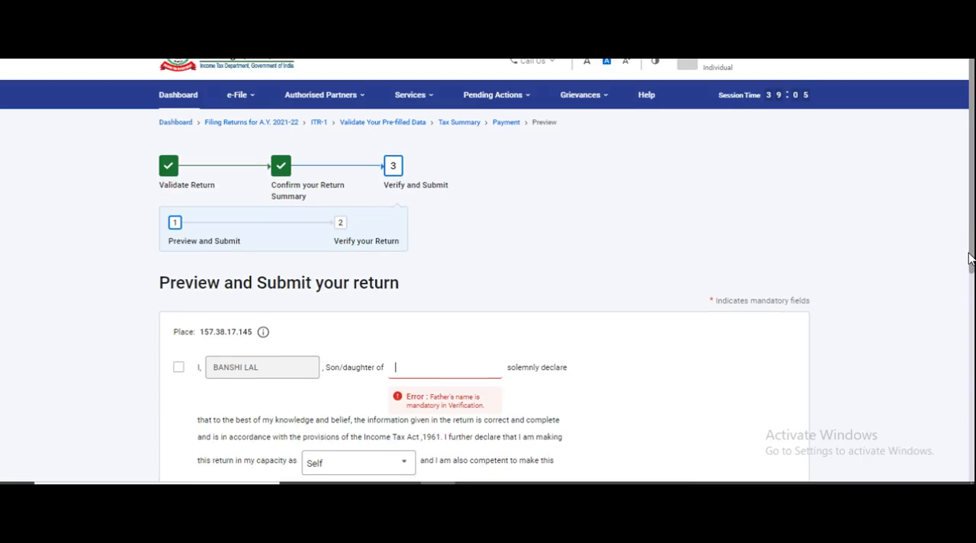